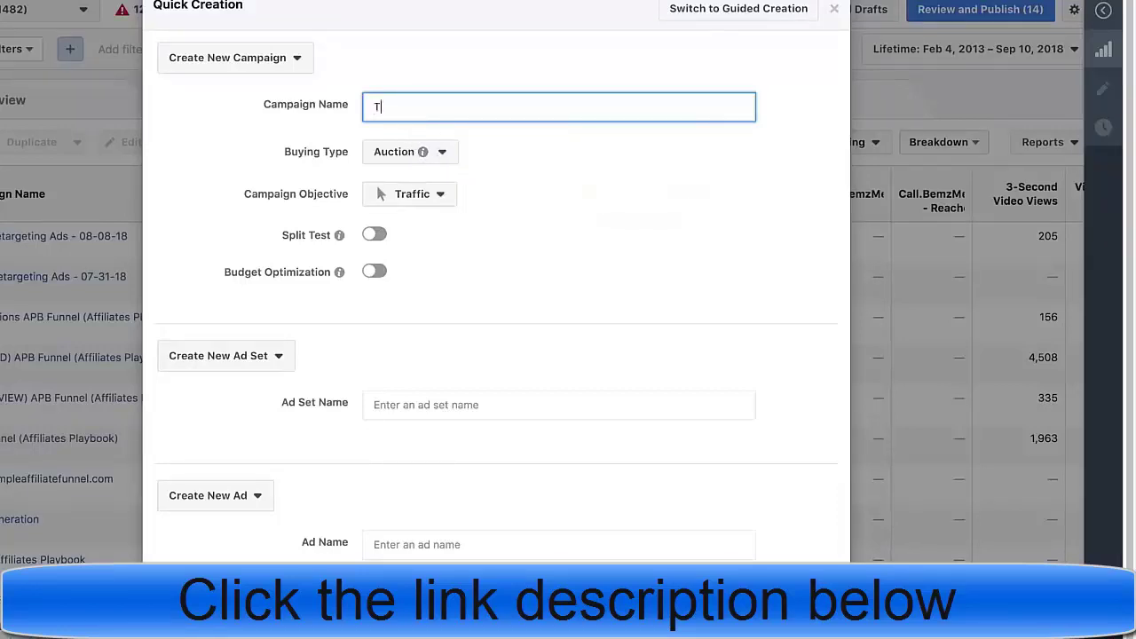
Step: Name the new campaign "Traffic Ad - Free Flights"
{"action": "type", "text": "raffic Ad - Free Flights"}
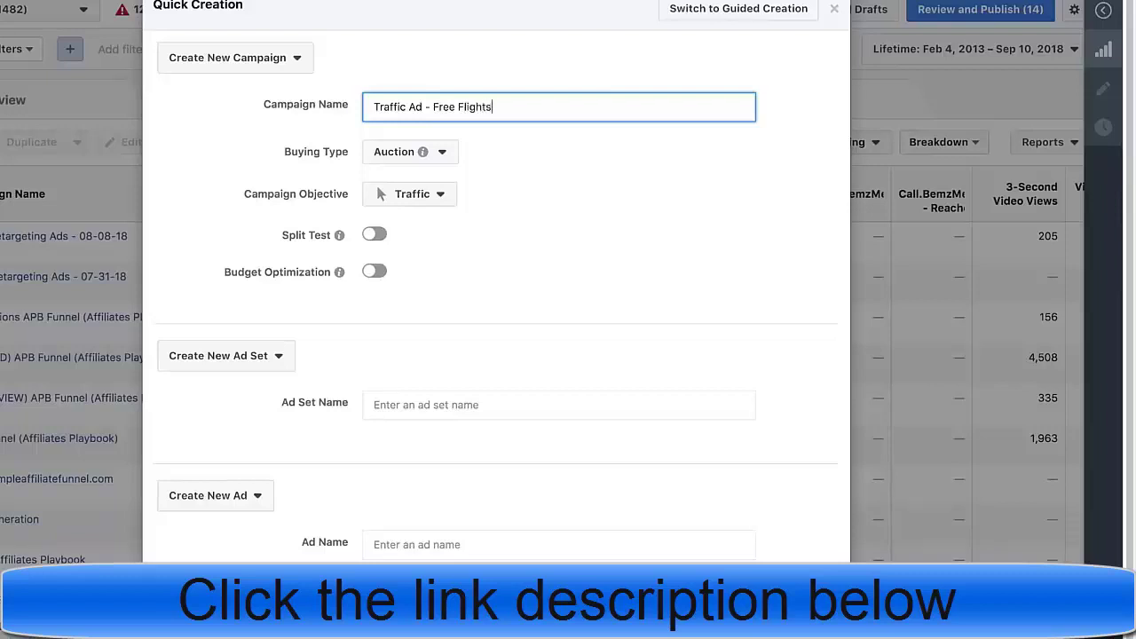
{"action": "scroll", "coordinate": [380, 319], "scroll_direction": "down", "scroll_amount": 1}
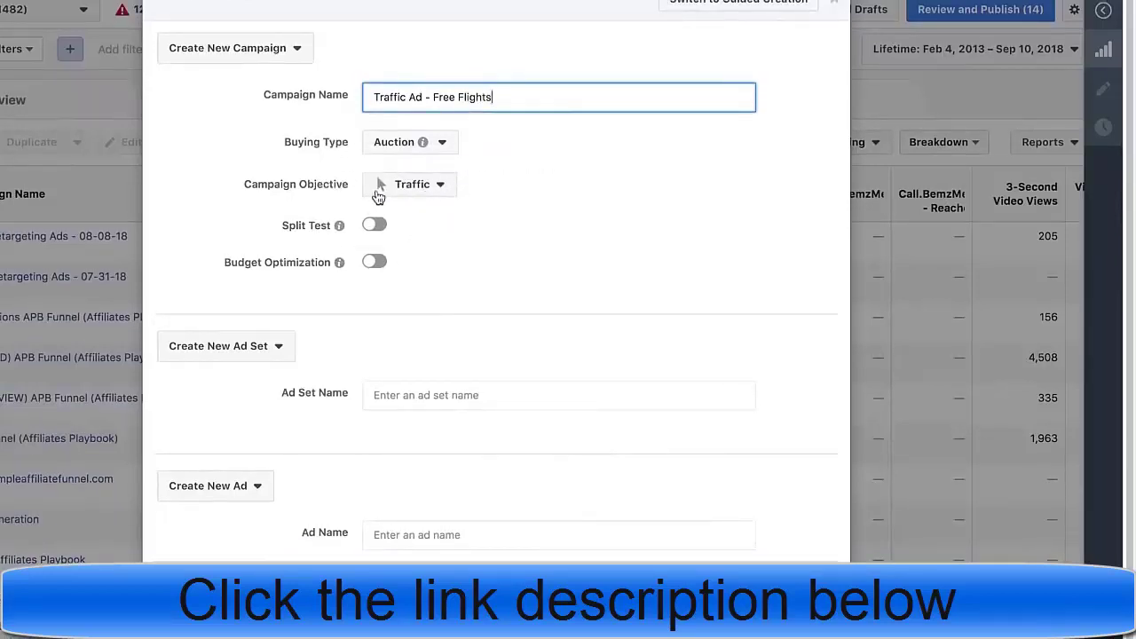
{"action": "left_click", "coordinate": [357, 184]}
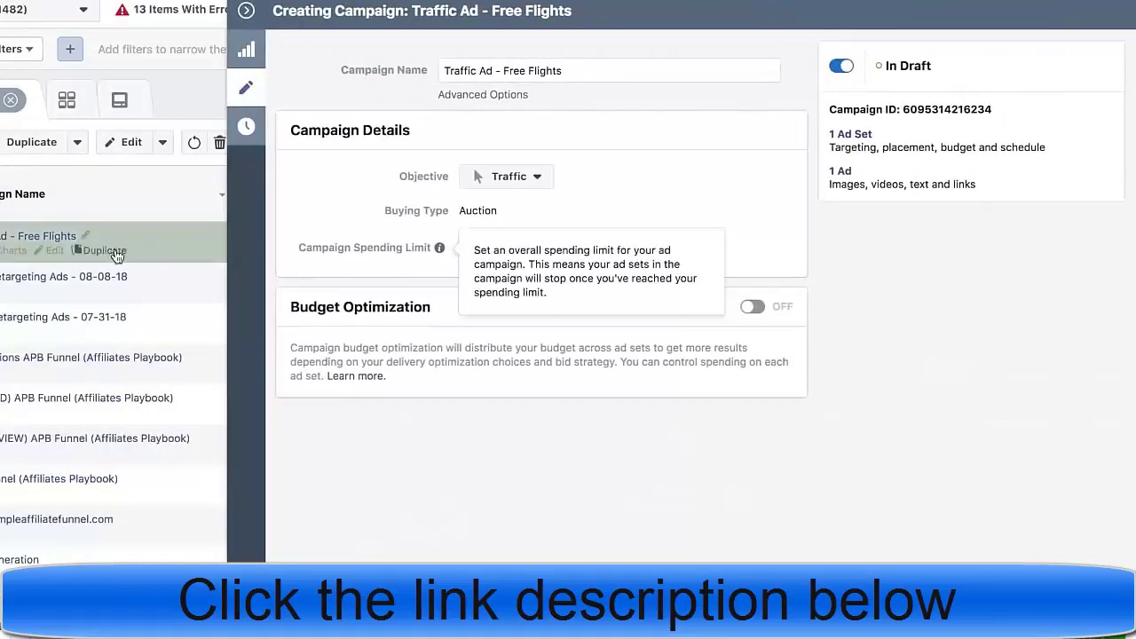
Step: Leave the campaign's editor and open the untitled ad set of the Free Flights campaign for editing
{"action": "left_click", "coordinate": [48, 197]}
{"action": "left_click", "coordinate": [252, 12]}
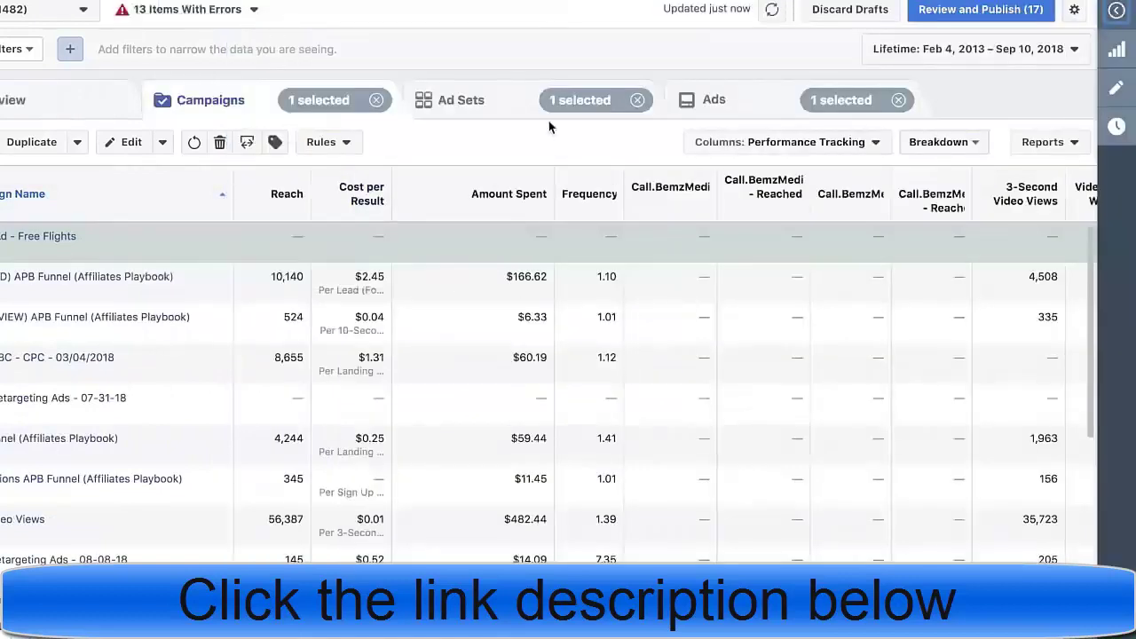
{"action": "left_click", "coordinate": [466, 105]}
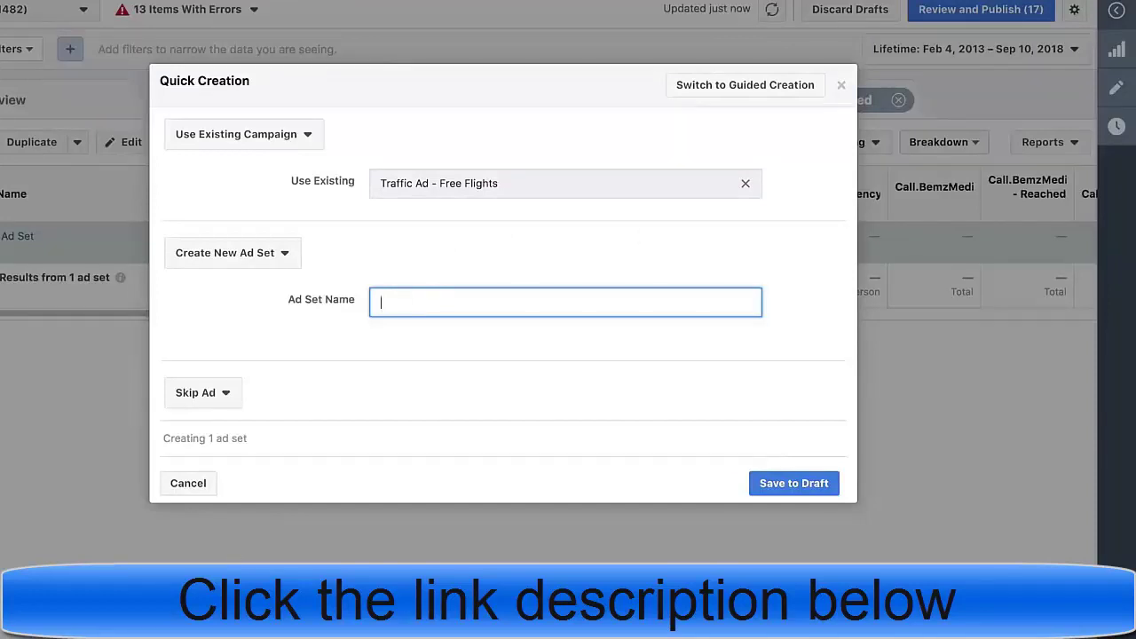
{"action": "left_click", "coordinate": [840, 85]}
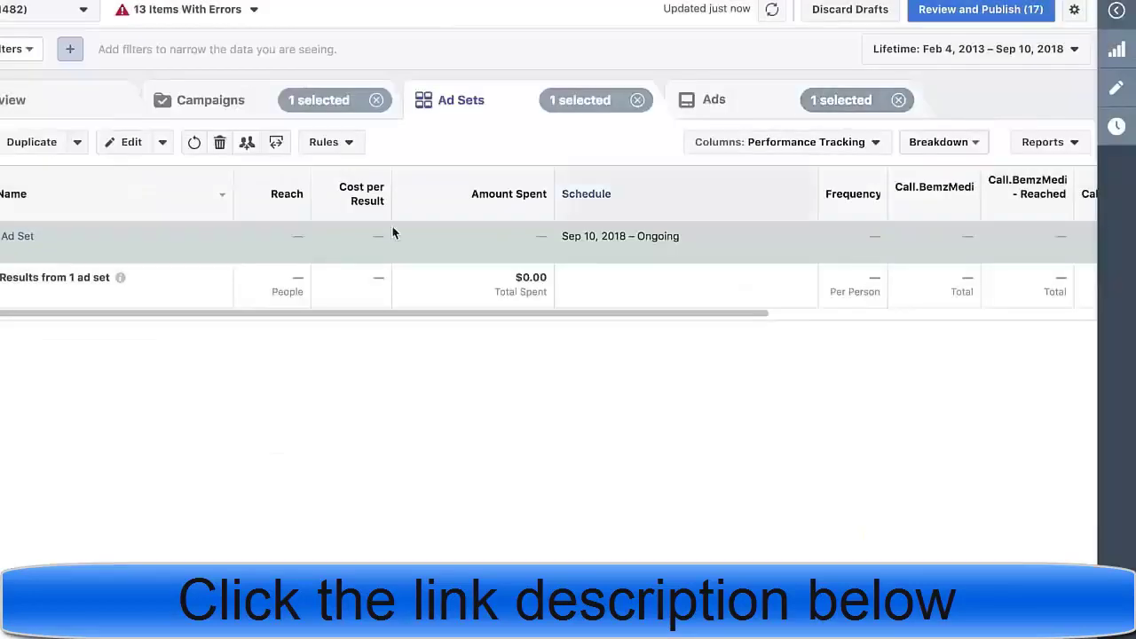
{"action": "left_click", "coordinate": [116, 144]}
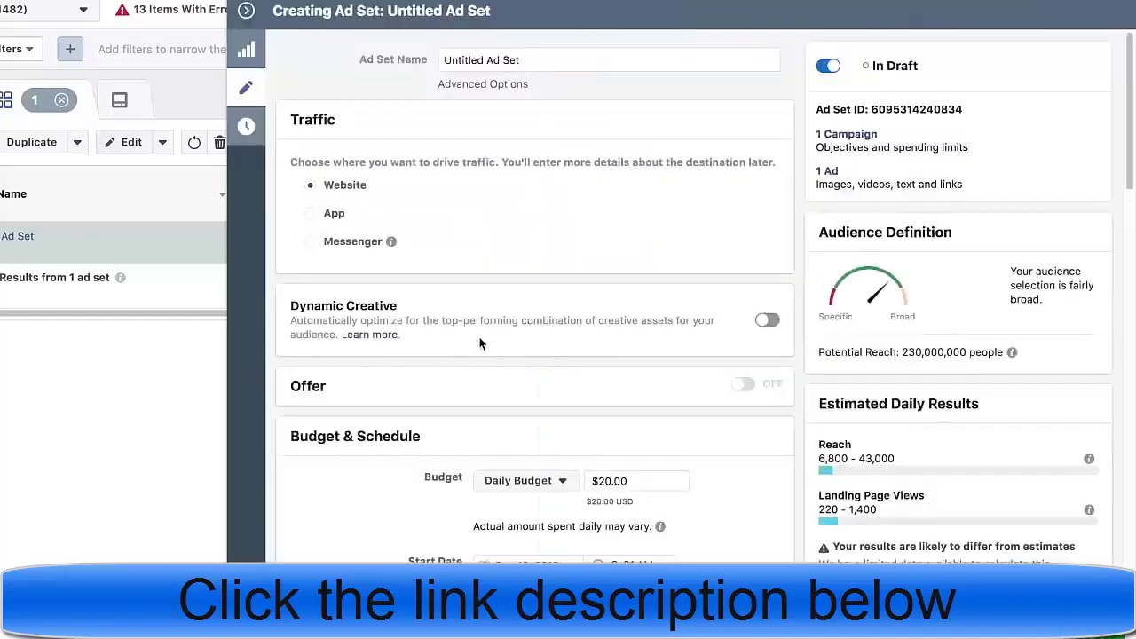
Step: Set the ad set's daily budget to $5.00
{"action": "scroll", "coordinate": [529, 337], "scroll_direction": "down", "scroll_amount": 3}
{"action": "left_click", "coordinate": [610, 356]}
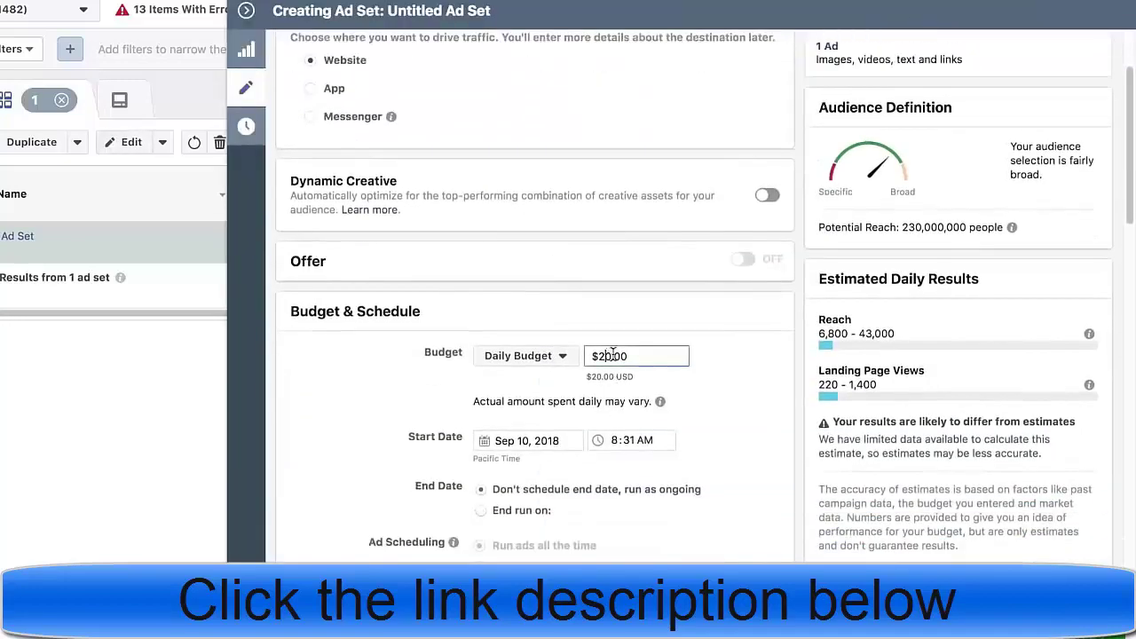
{"action": "key", "text": "BackSpace"}
{"action": "key", "text": "BackSpace"}
{"action": "type", "text": "5"}
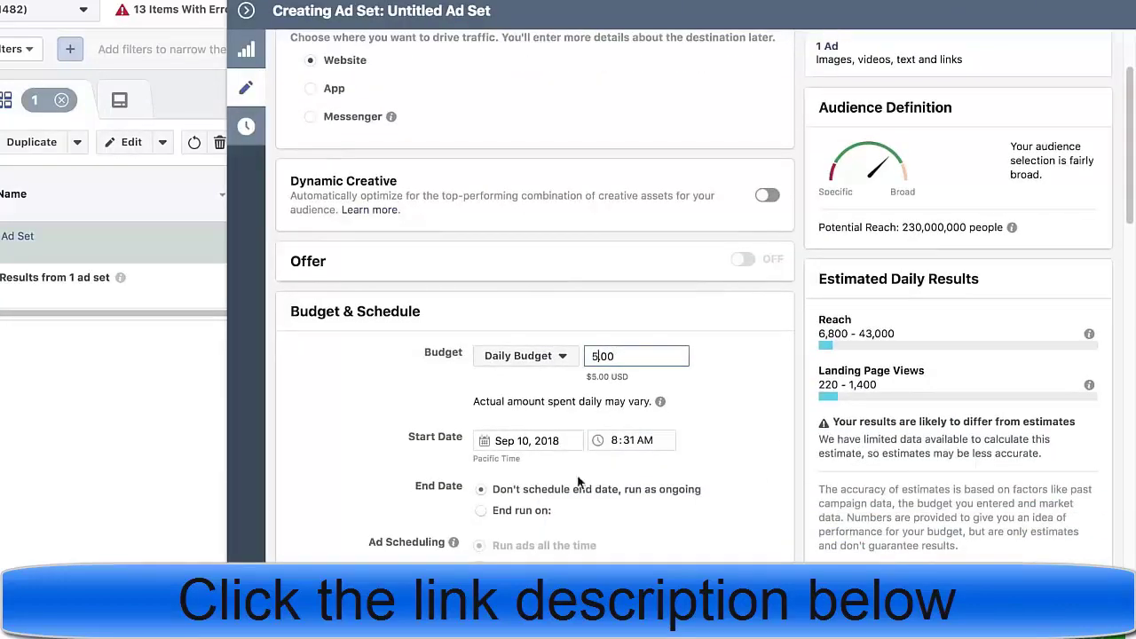
{"action": "left_click", "coordinate": [385, 419]}
Step: Set the audience's minimum age to 30
{"action": "scroll", "coordinate": [387, 409], "scroll_direction": "down", "scroll_amount": 5}
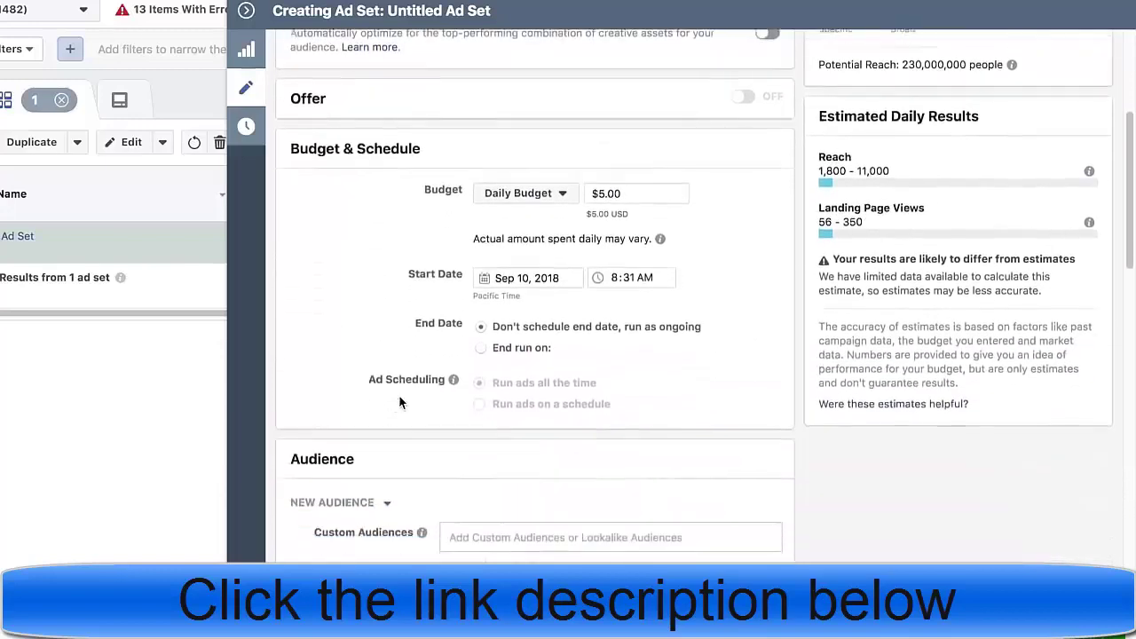
{"action": "scroll", "coordinate": [392, 386], "scroll_direction": "up", "scroll_amount": 7}
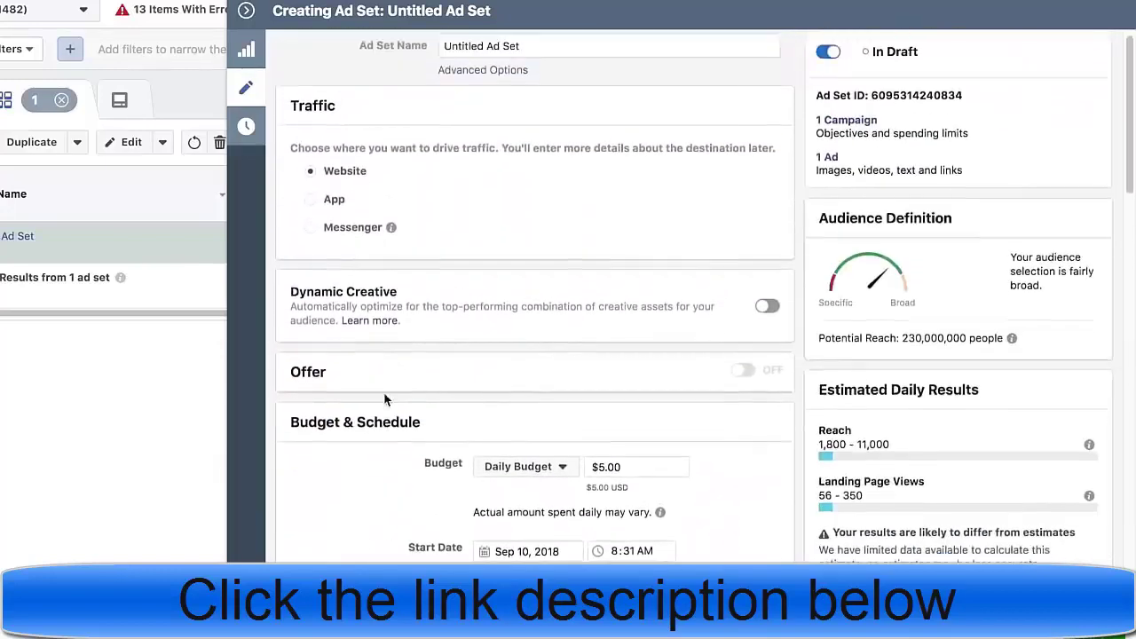
{"action": "scroll", "coordinate": [527, 58], "scroll_direction": "down", "scroll_amount": 7}
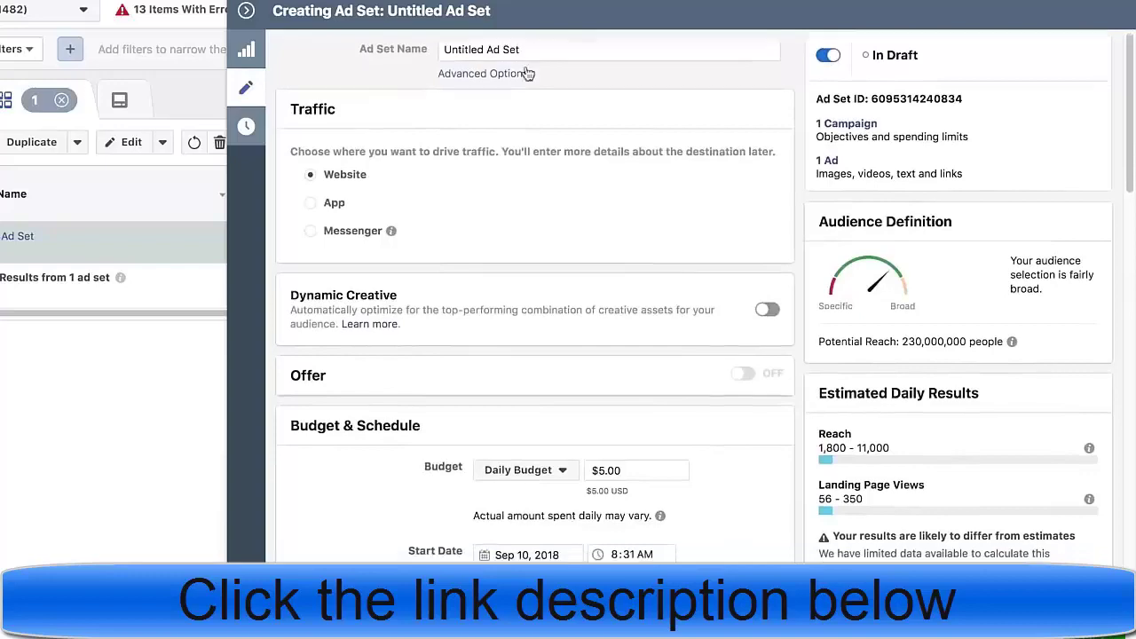
{"action": "scroll", "coordinate": [510, 233], "scroll_direction": "down", "scroll_amount": 5}
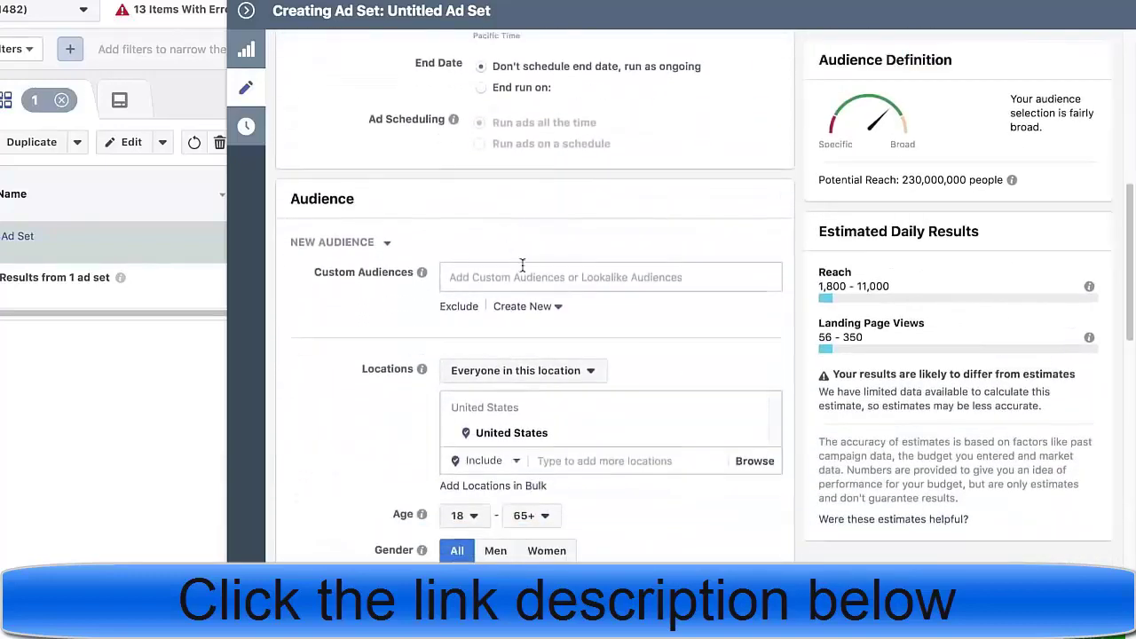
{"action": "scroll", "coordinate": [477, 317], "scroll_direction": "up", "scroll_amount": 2}
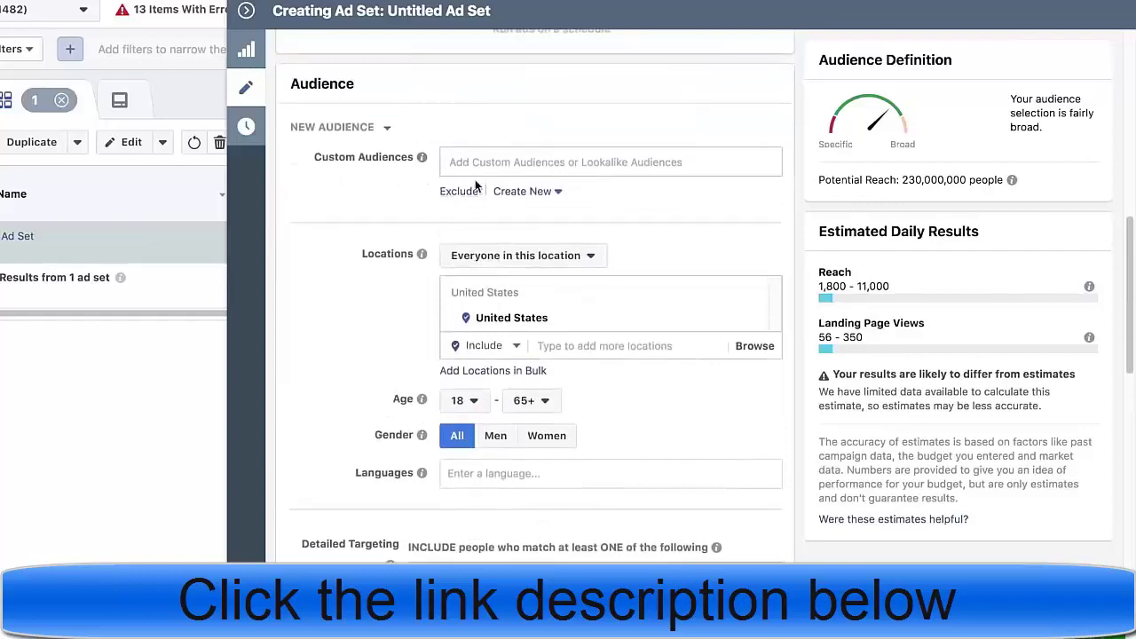
{"action": "scroll", "coordinate": [479, 186], "scroll_direction": "down", "scroll_amount": 2}
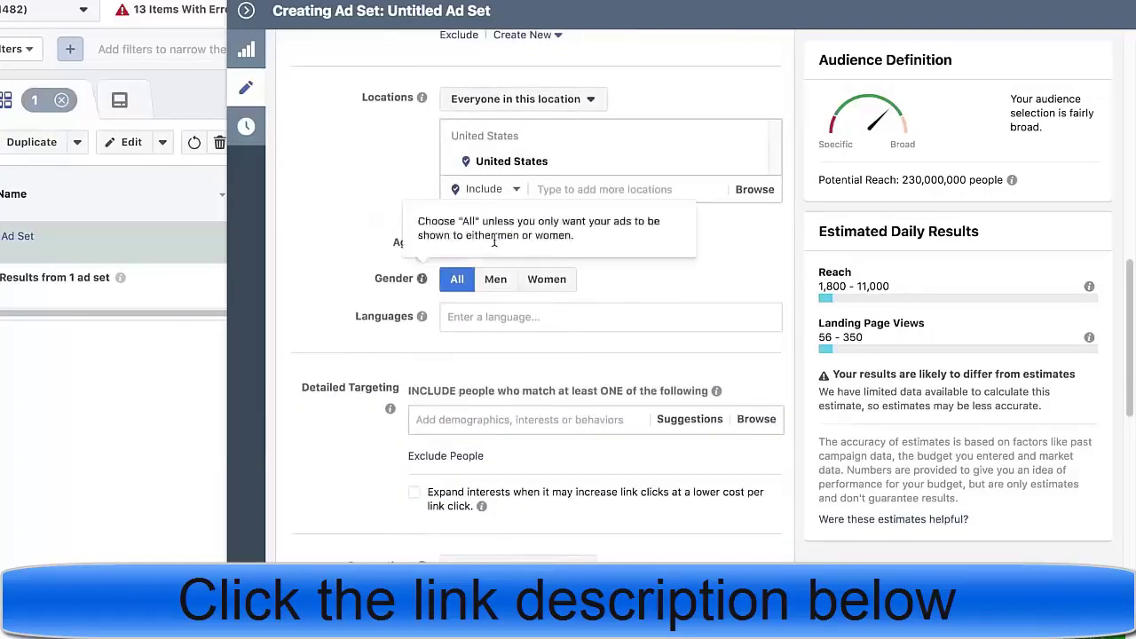
{"action": "left_click", "coordinate": [468, 246]}
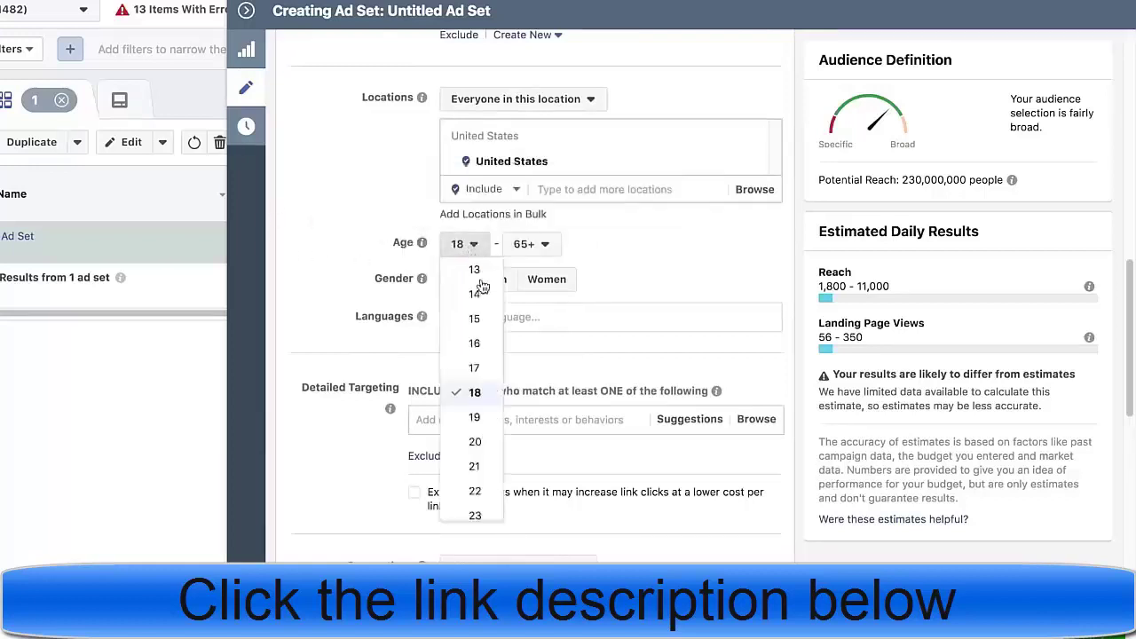
{"action": "scroll", "coordinate": [488, 373], "scroll_direction": "down", "scroll_amount": 3}
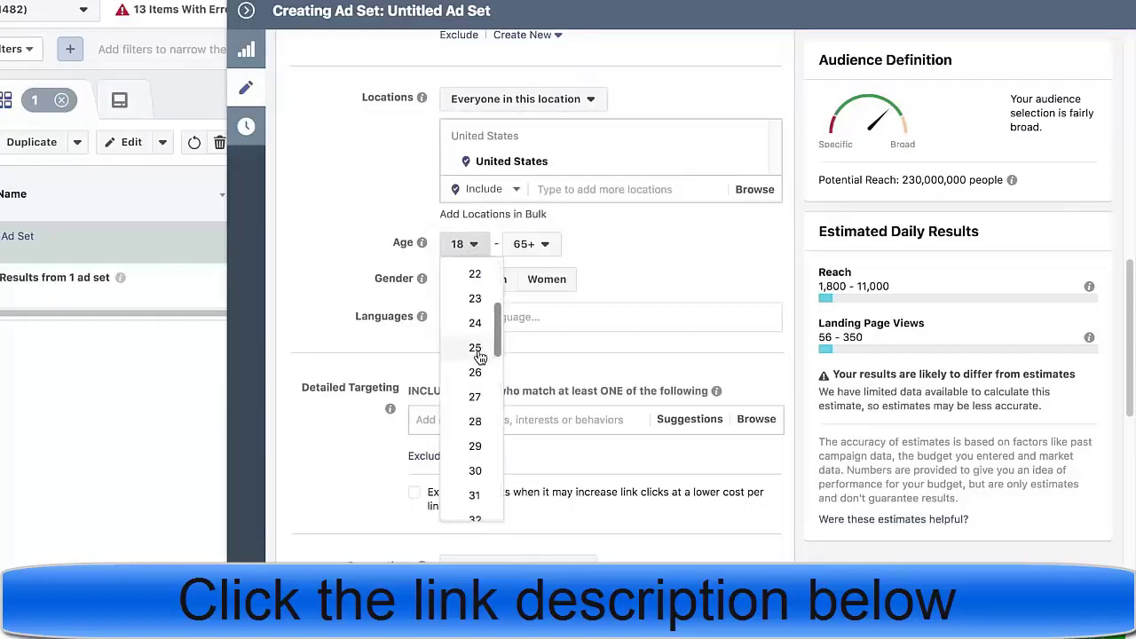
{"action": "scroll", "coordinate": [473, 439], "scroll_direction": "down", "scroll_amount": 1}
{"action": "left_click", "coordinate": [475, 429]}
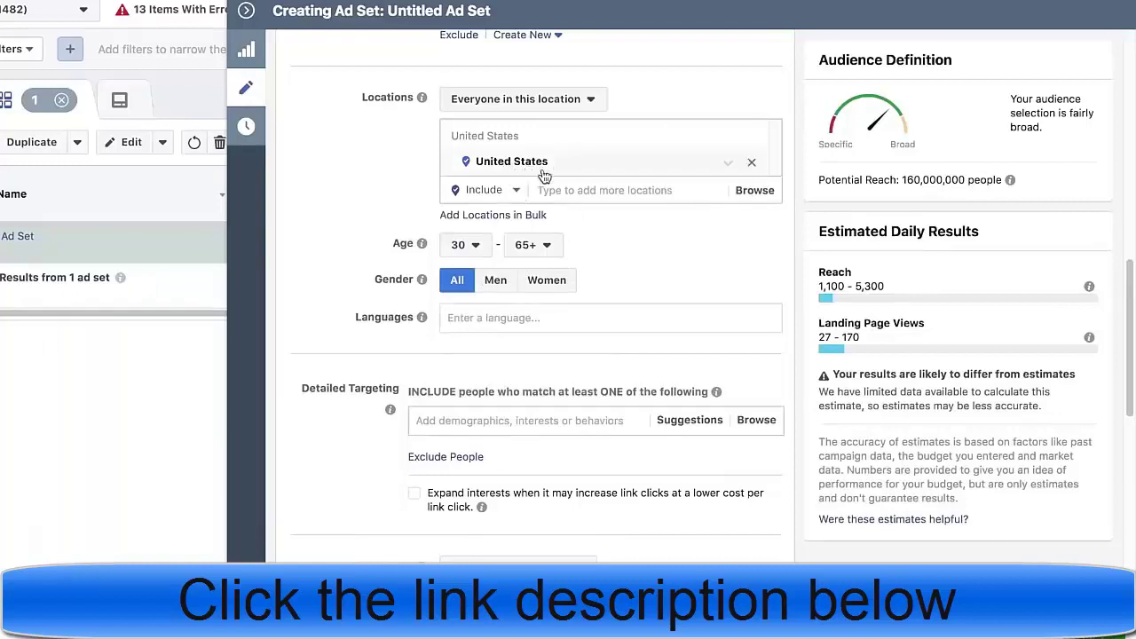
Step: Add the countries Australia, New Zealand, United Kingdom and Canada to the audience's included locations
{"action": "left_click", "coordinate": [606, 189]}
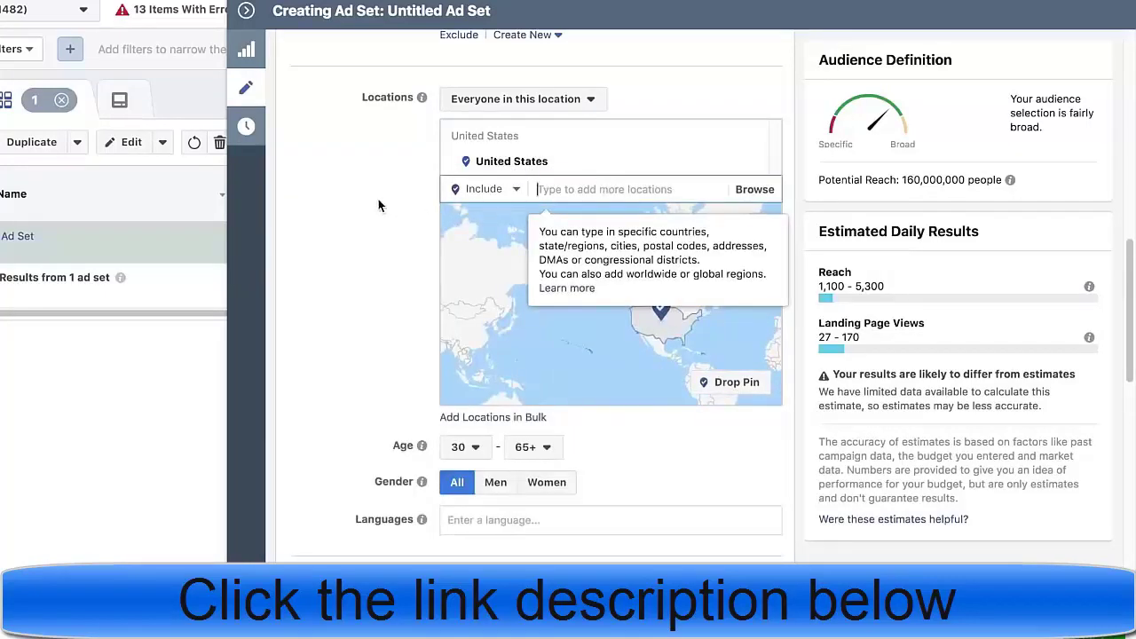
{"action": "type", "text": "aus"}
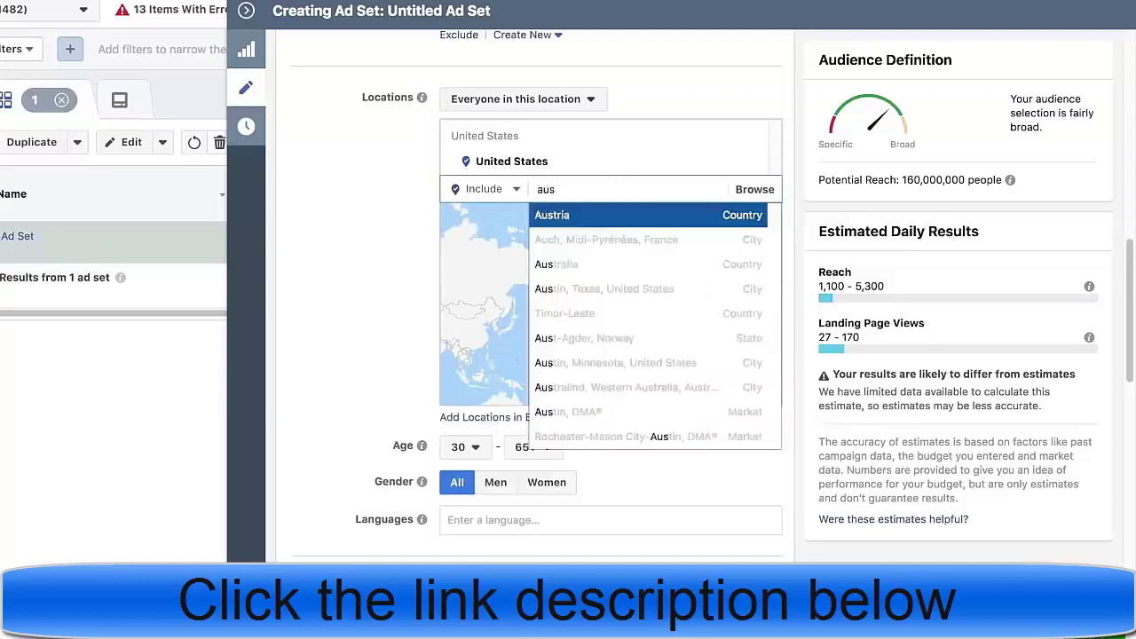
{"action": "left_click", "coordinate": [591, 264]}
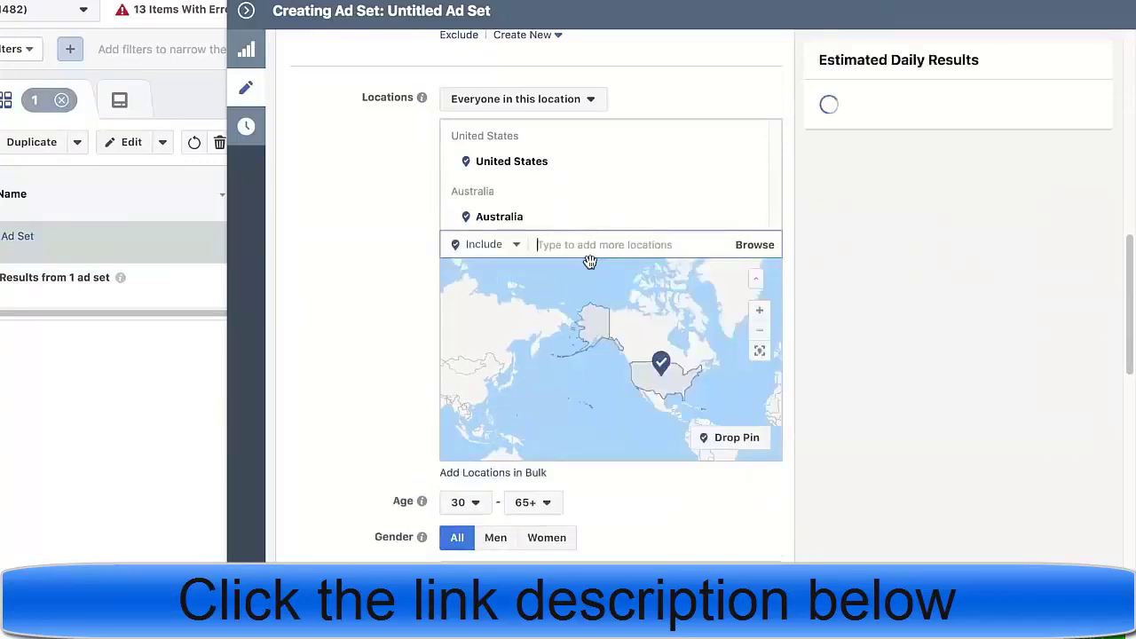
{"action": "type", "text": "new"}
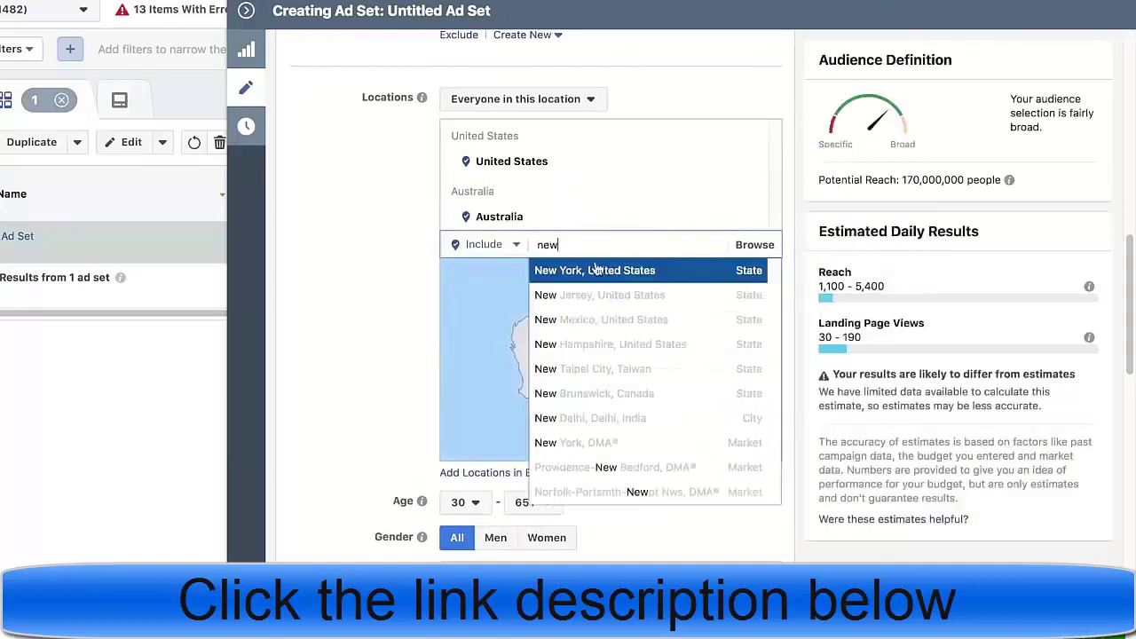
{"action": "type", "text": " z"}
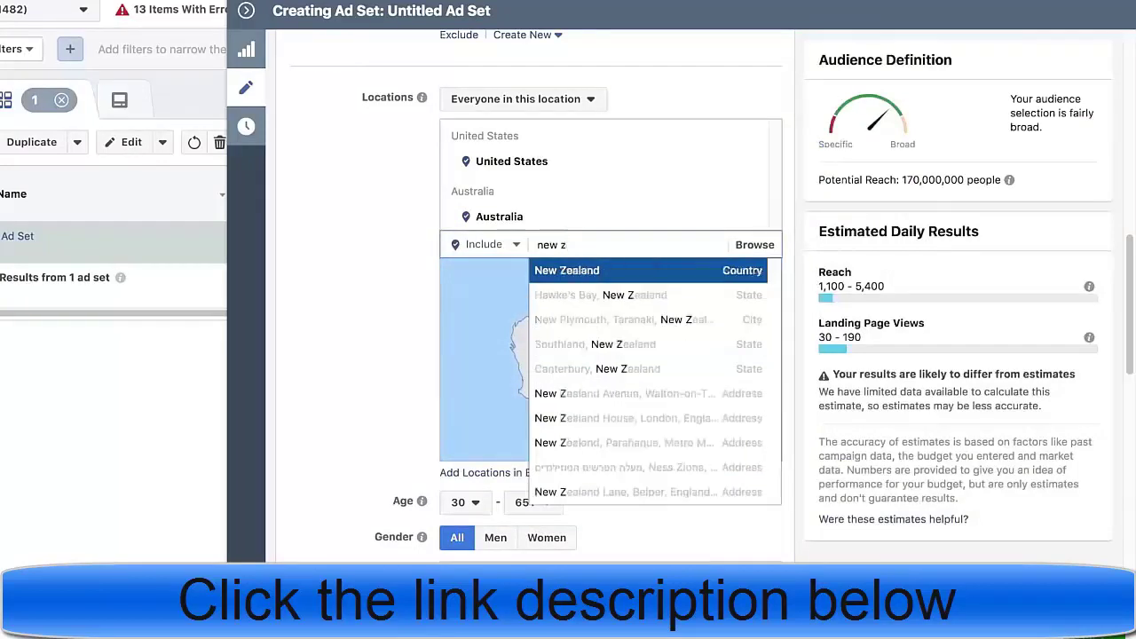
{"action": "left_click", "coordinate": [610, 270]}
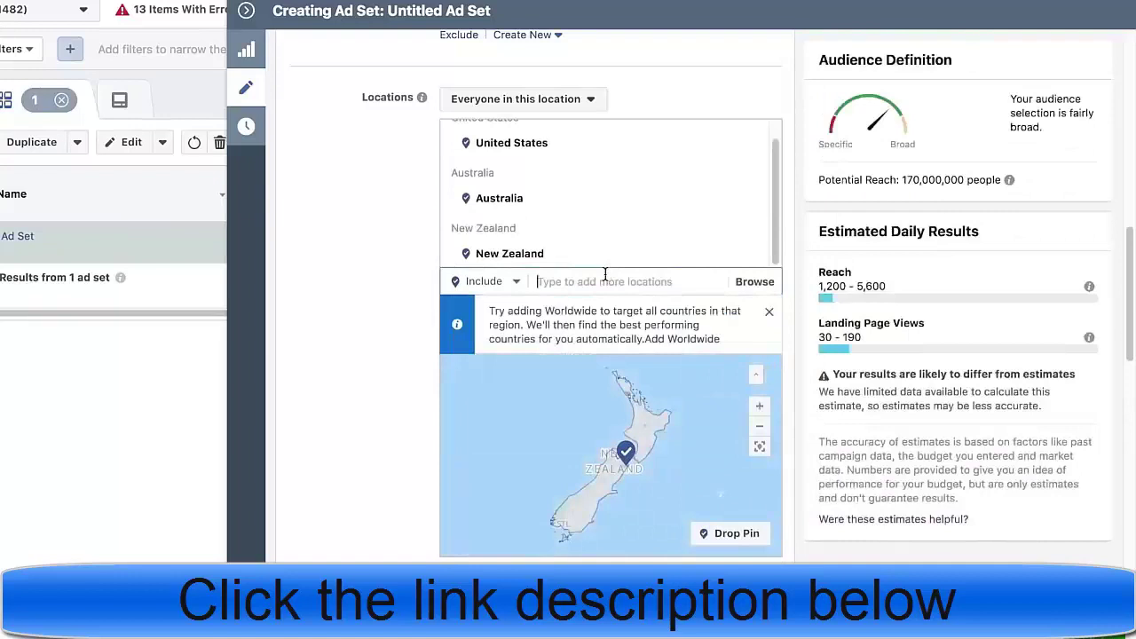
{"action": "type", "text": "united"}
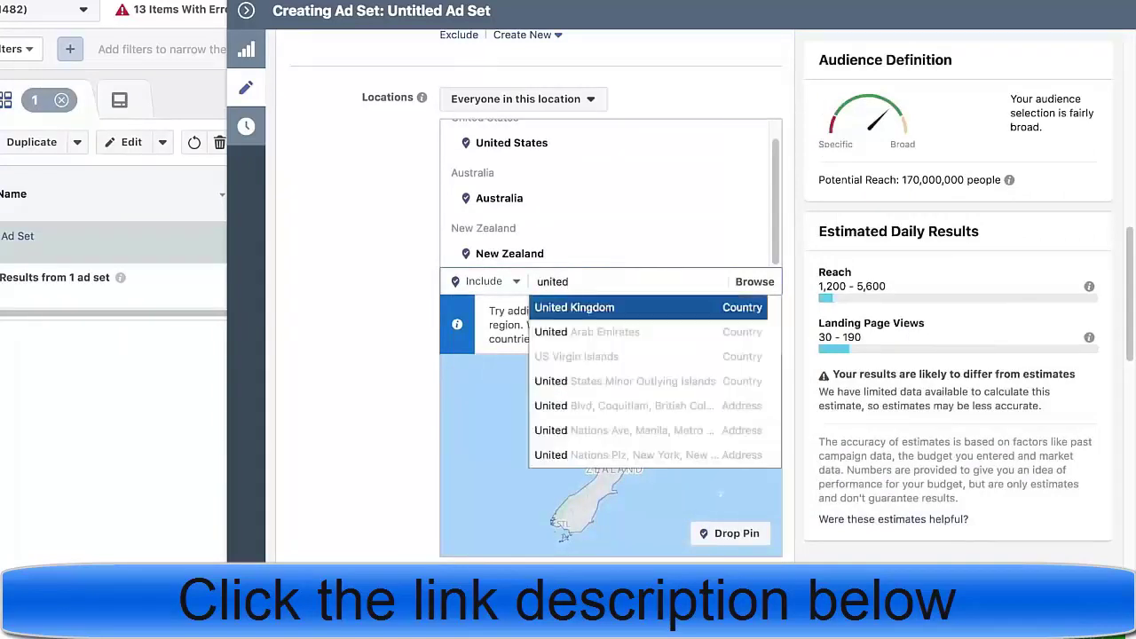
{"action": "left_click", "coordinate": [637, 308]}
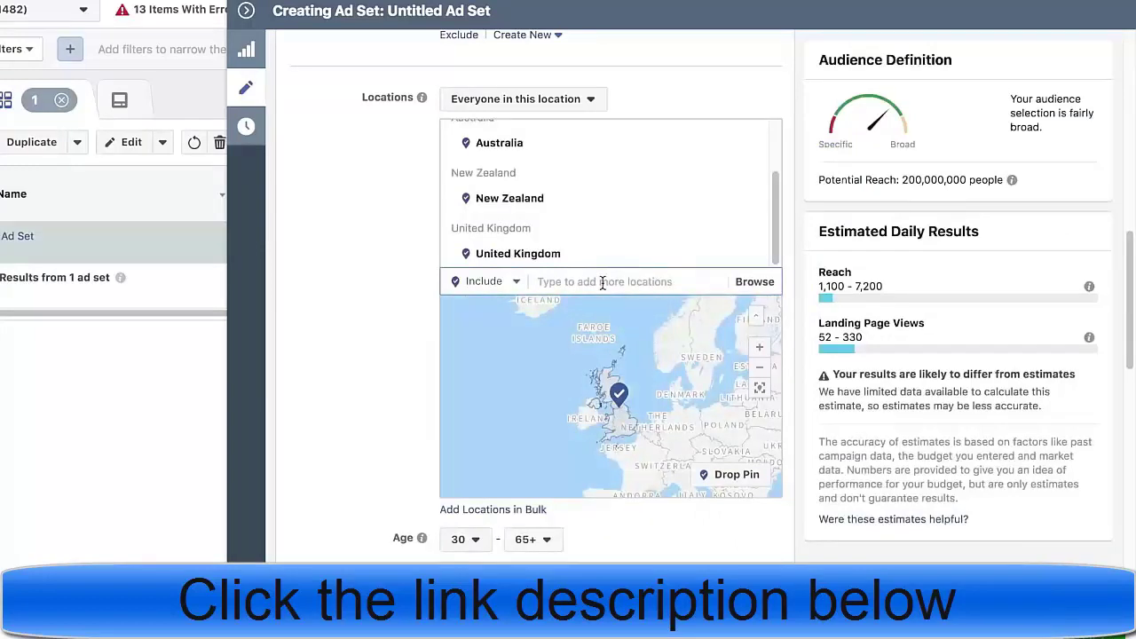
{"action": "type", "text": "canada"}
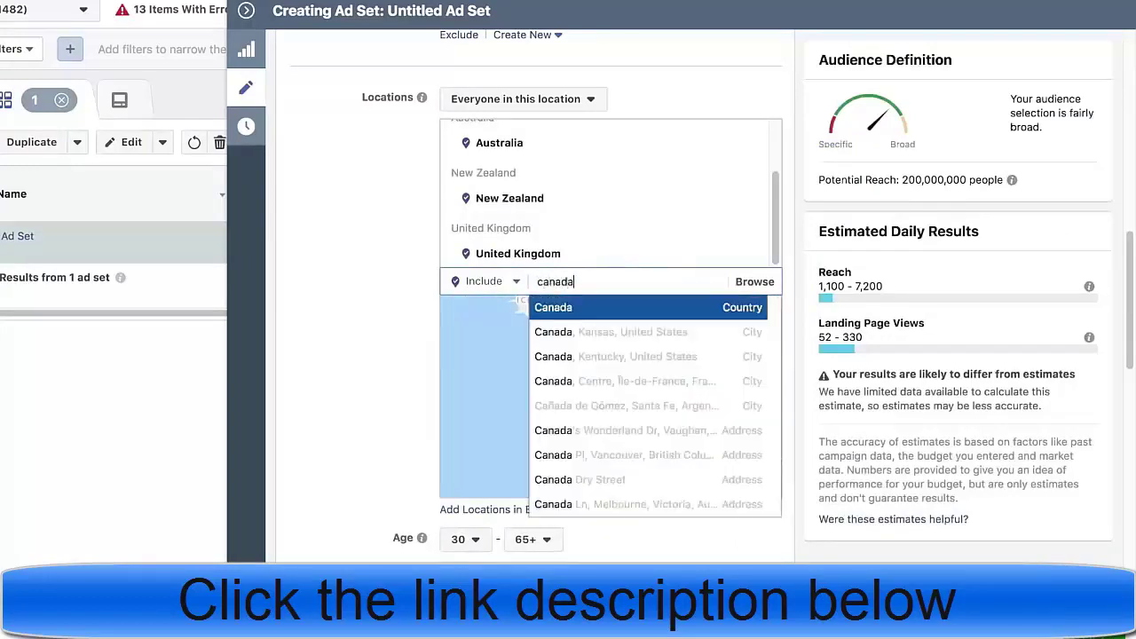
{"action": "left_click", "coordinate": [611, 308]}
Step: Add the interest "Digital nomad" to the audience's detailed targeting
{"action": "scroll", "coordinate": [374, 263], "scroll_direction": "up", "scroll_amount": 2}
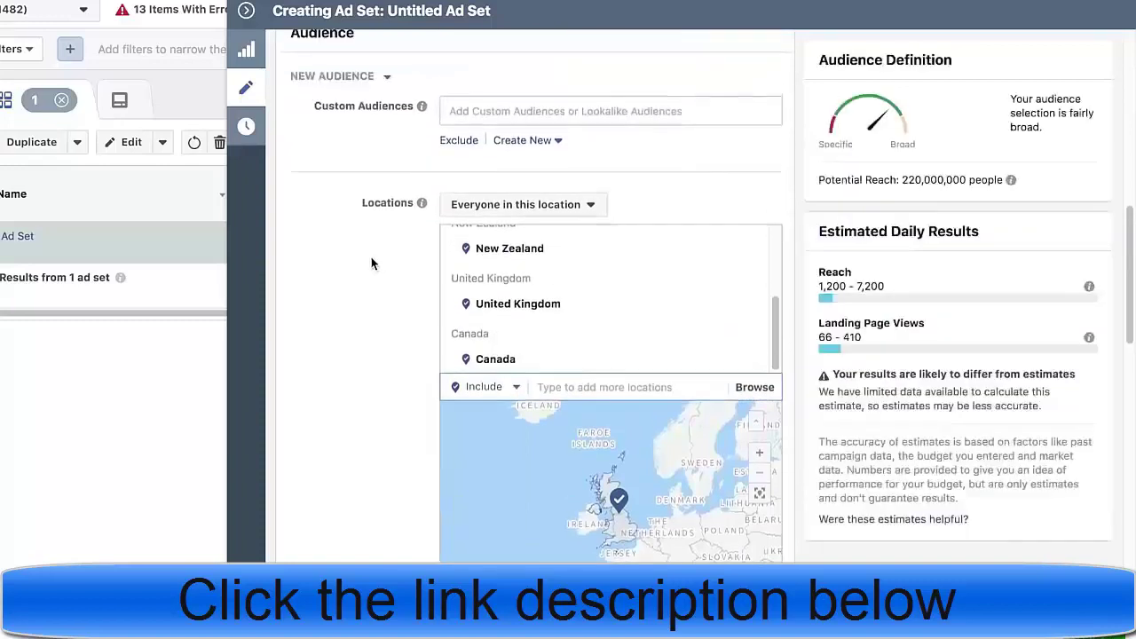
{"action": "scroll", "coordinate": [353, 268], "scroll_direction": "up", "scroll_amount": 1}
{"action": "scroll", "coordinate": [351, 261], "scroll_direction": "down", "scroll_amount": 1}
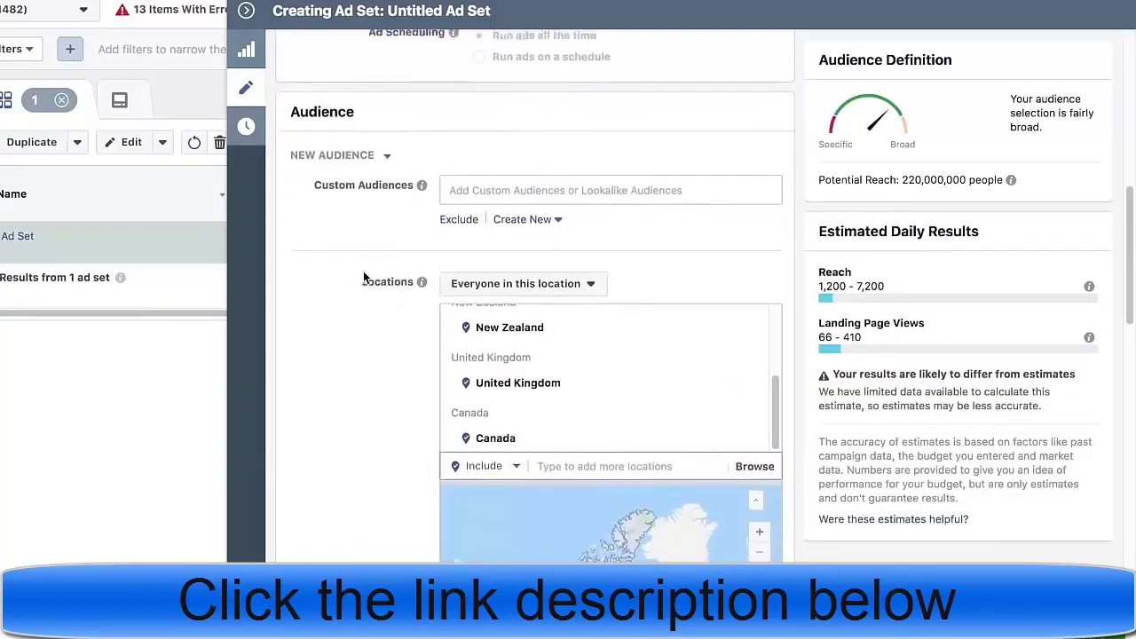
{"action": "scroll", "coordinate": [363, 271], "scroll_direction": "up", "scroll_amount": 2}
{"action": "scroll", "coordinate": [377, 269], "scroll_direction": "down", "scroll_amount": 9}
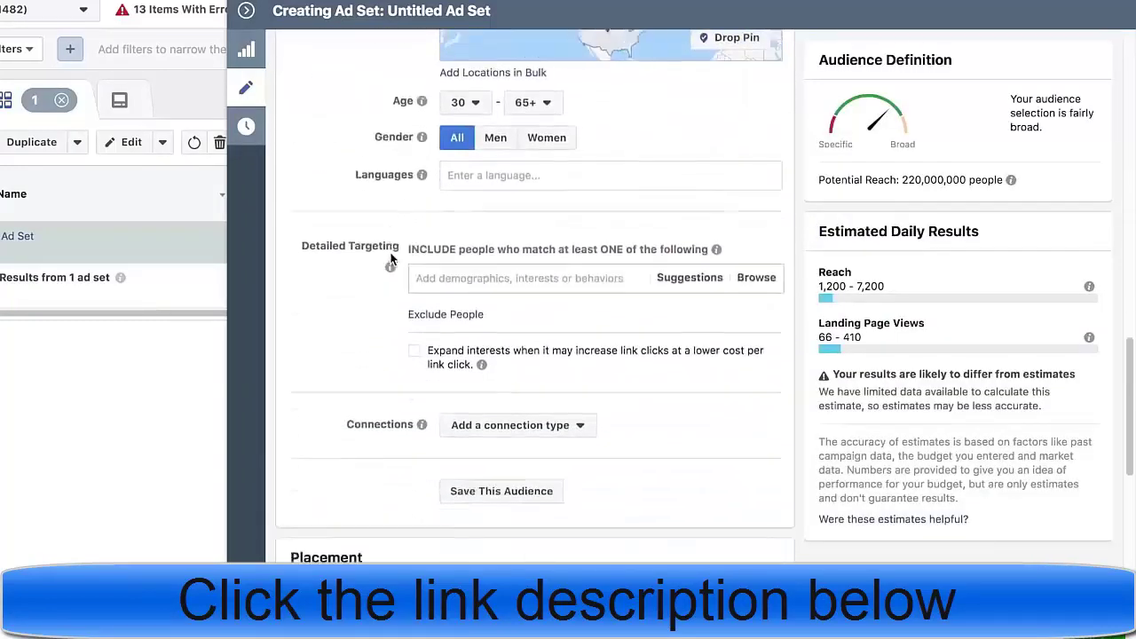
{"action": "left_click", "coordinate": [464, 211]}
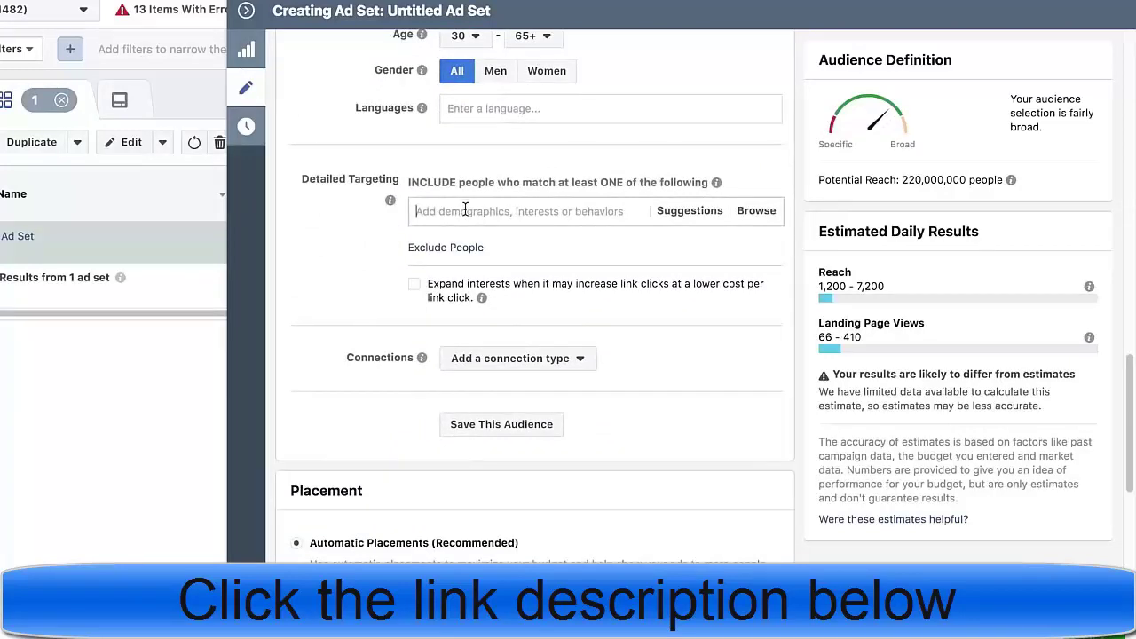
{"action": "type", "text": "di"}
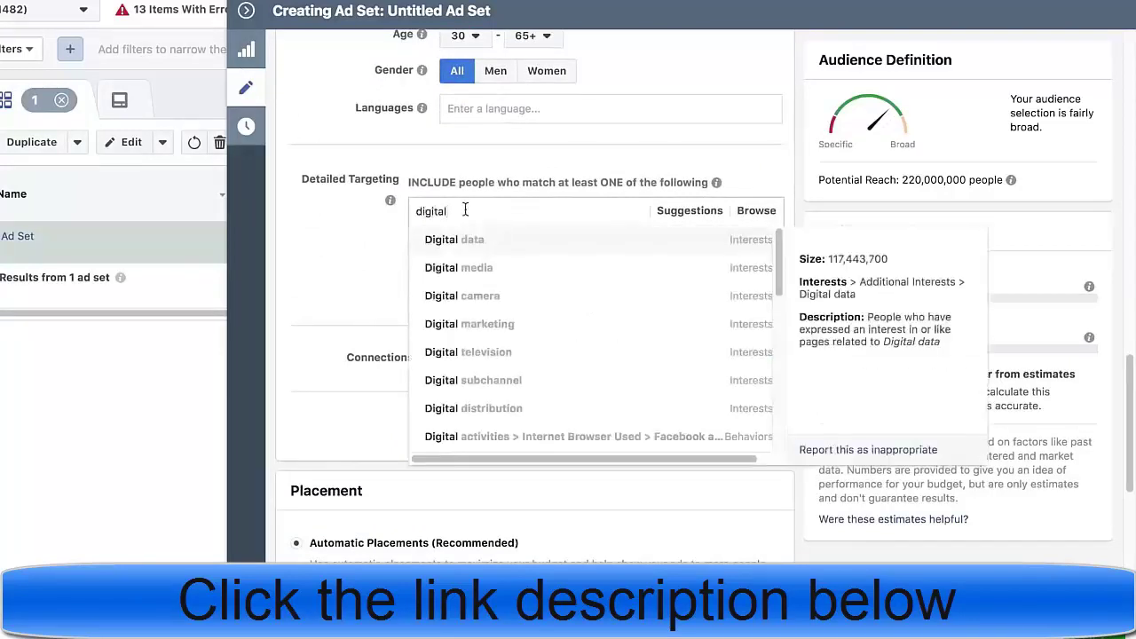
{"action": "type", "text": "gital nomad"}
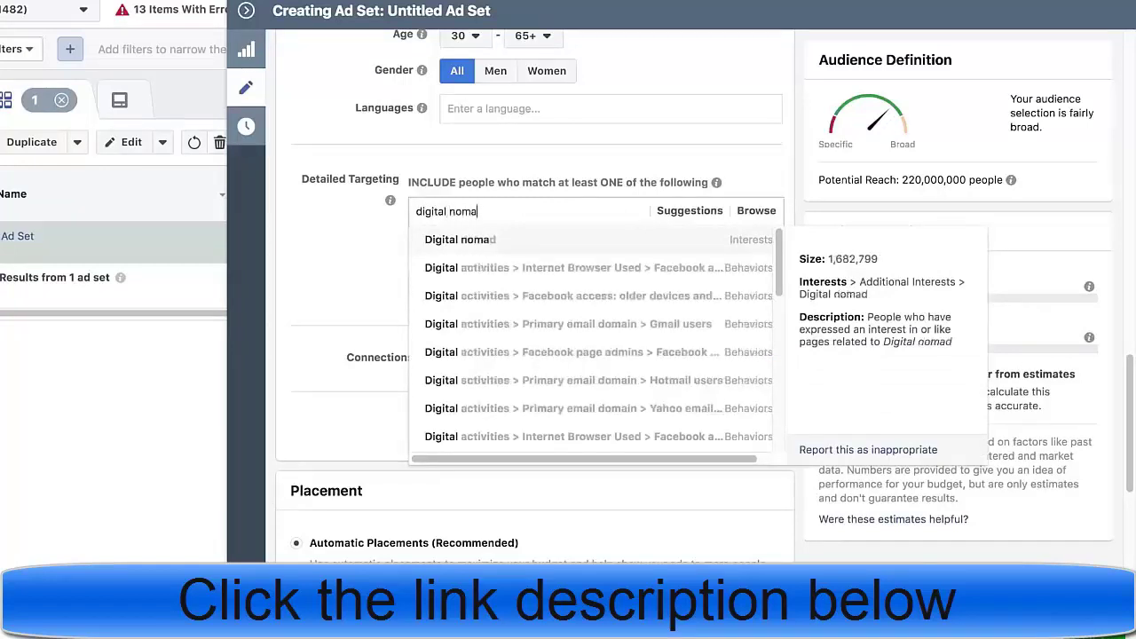
{"action": "left_click", "coordinate": [496, 241]}
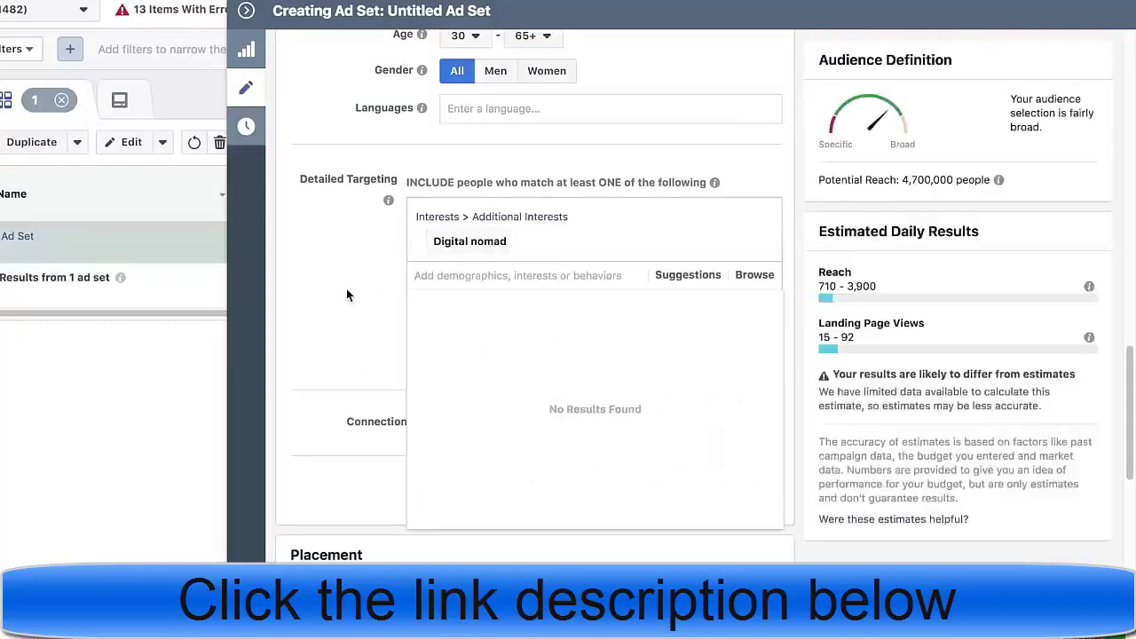
{"action": "left_click", "coordinate": [360, 278]}
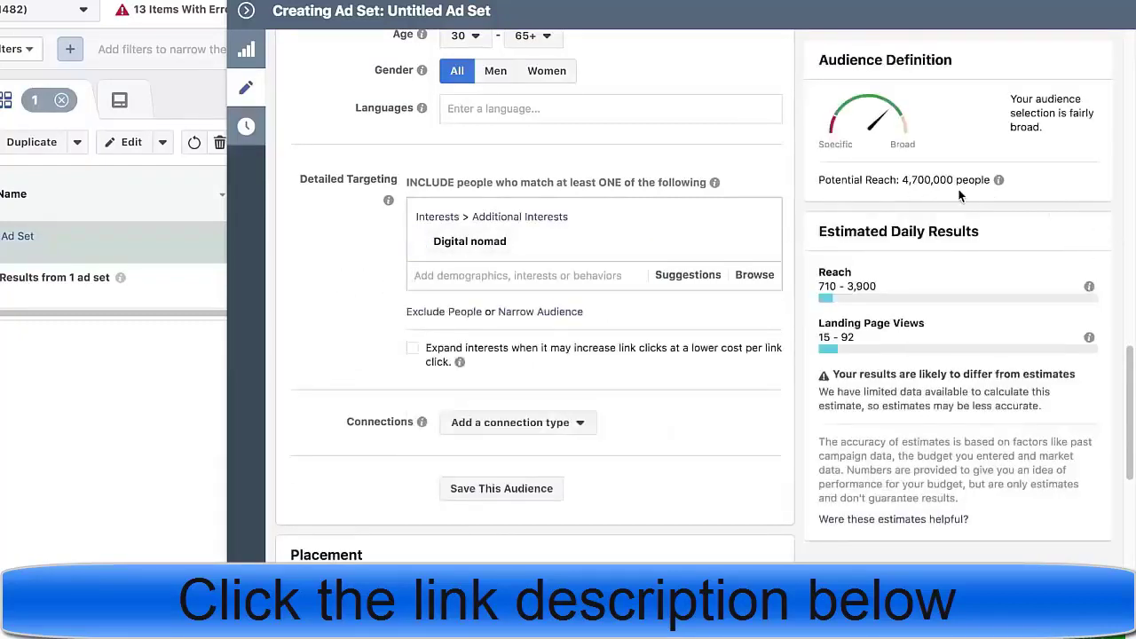
Step: Narrow the audience's detailed targeting with the travel behavior "Frequent Travelers"
{"action": "scroll", "coordinate": [315, 355], "scroll_direction": "down", "scroll_amount": 1}
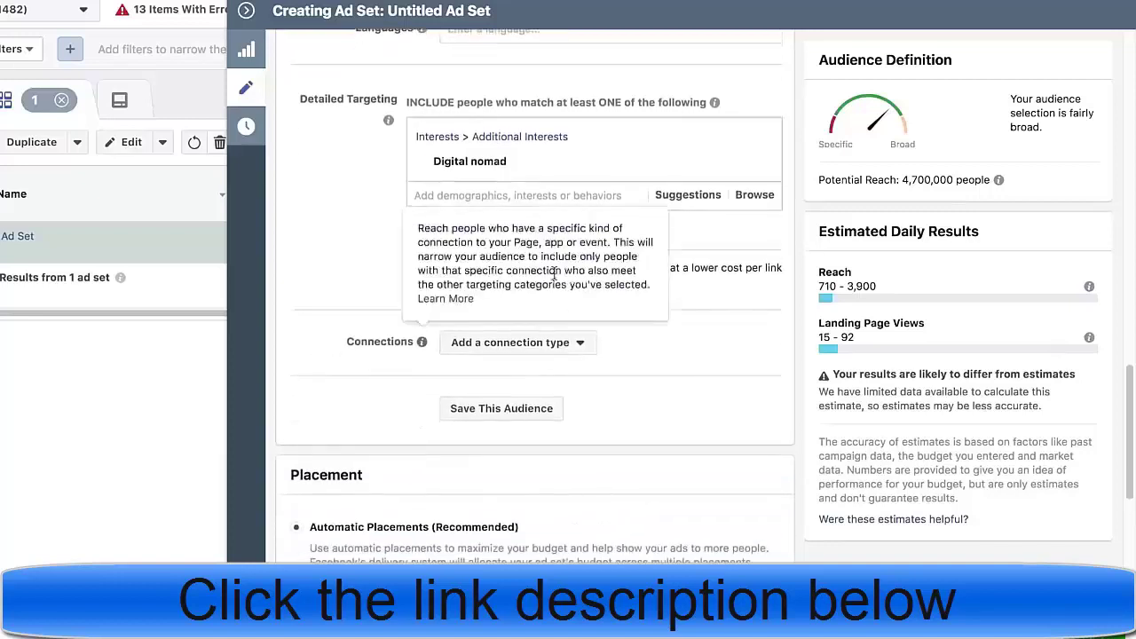
{"action": "left_click", "coordinate": [542, 232]}
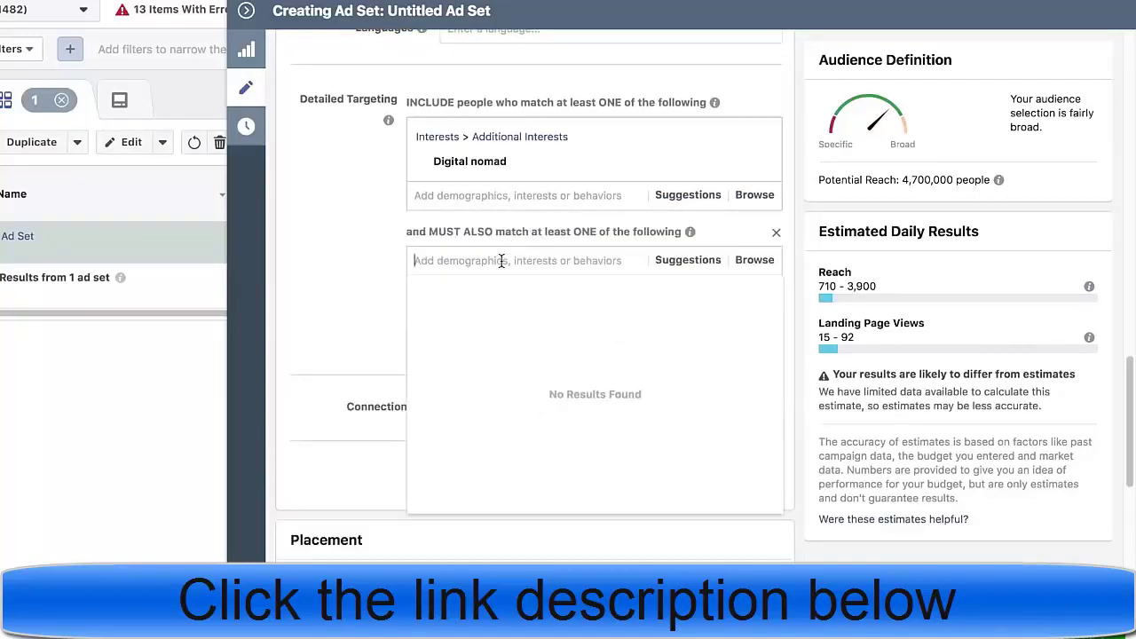
{"action": "type", "text": "travel"}
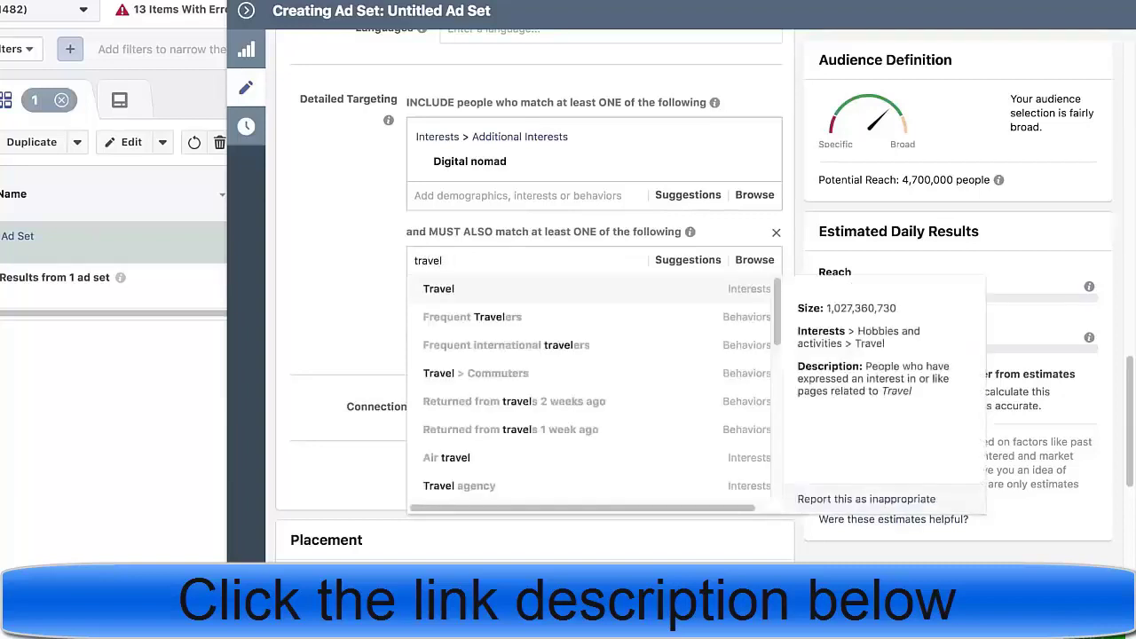
{"action": "left_click", "coordinate": [523, 319]}
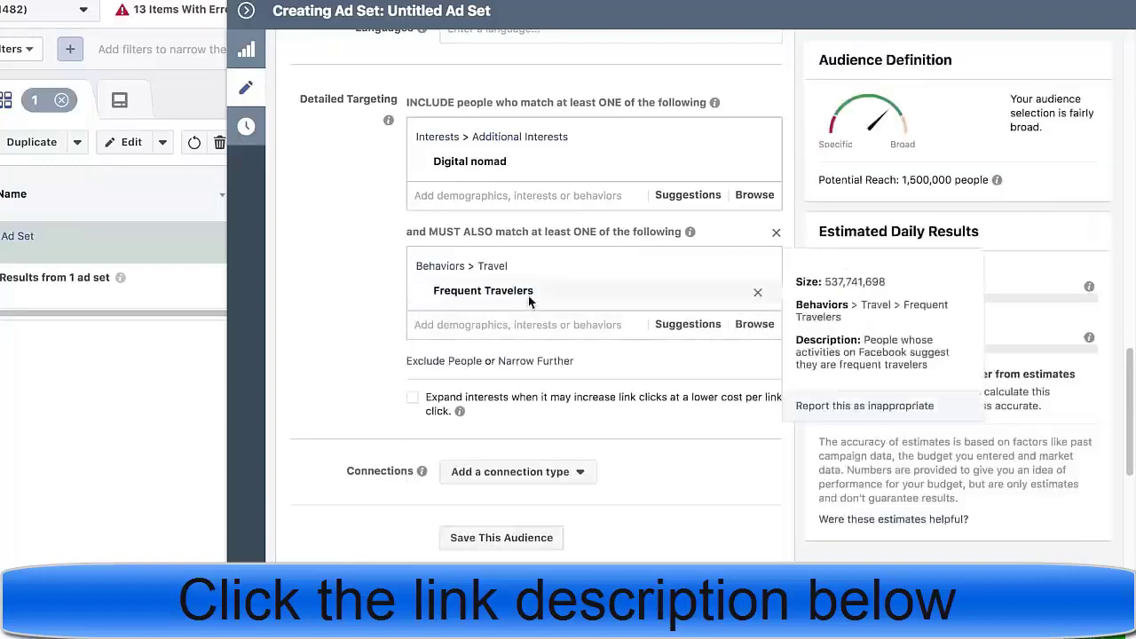
Step: Add a further must-also-match condition below "Frequent Travelers" in the detailed targeting
{"action": "scroll", "coordinate": [722, 308], "scroll_direction": "down", "scroll_amount": 1}
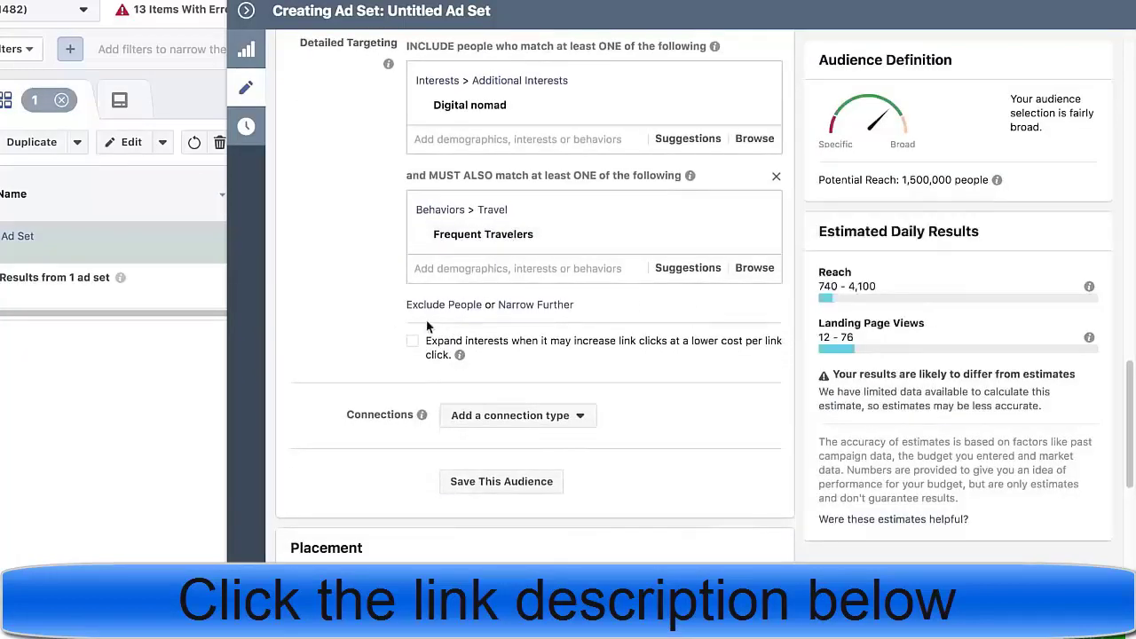
{"action": "left_click", "coordinate": [536, 305]}
{"action": "left_click", "coordinate": [532, 334]}
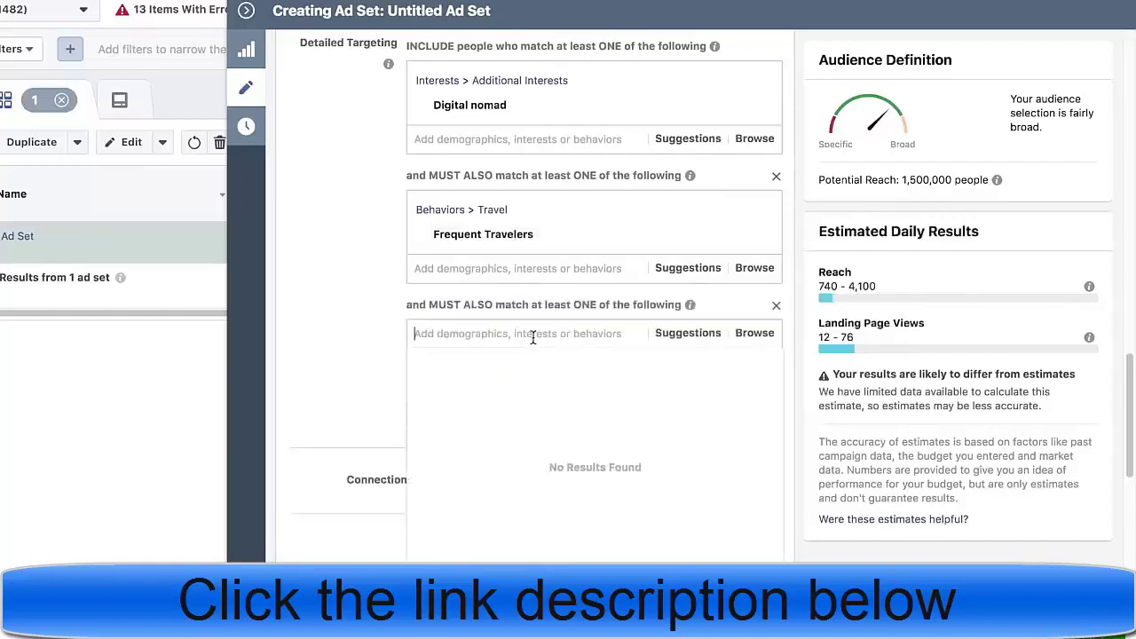
{"action": "type", "text": "fli"}
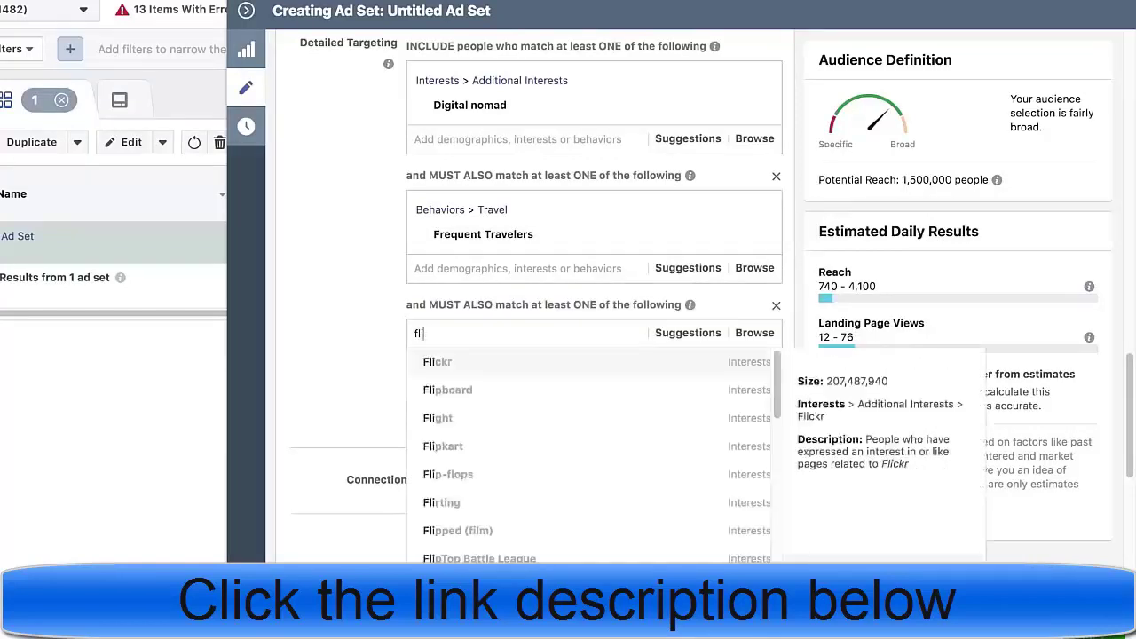
{"action": "type", "text": "ggh"}
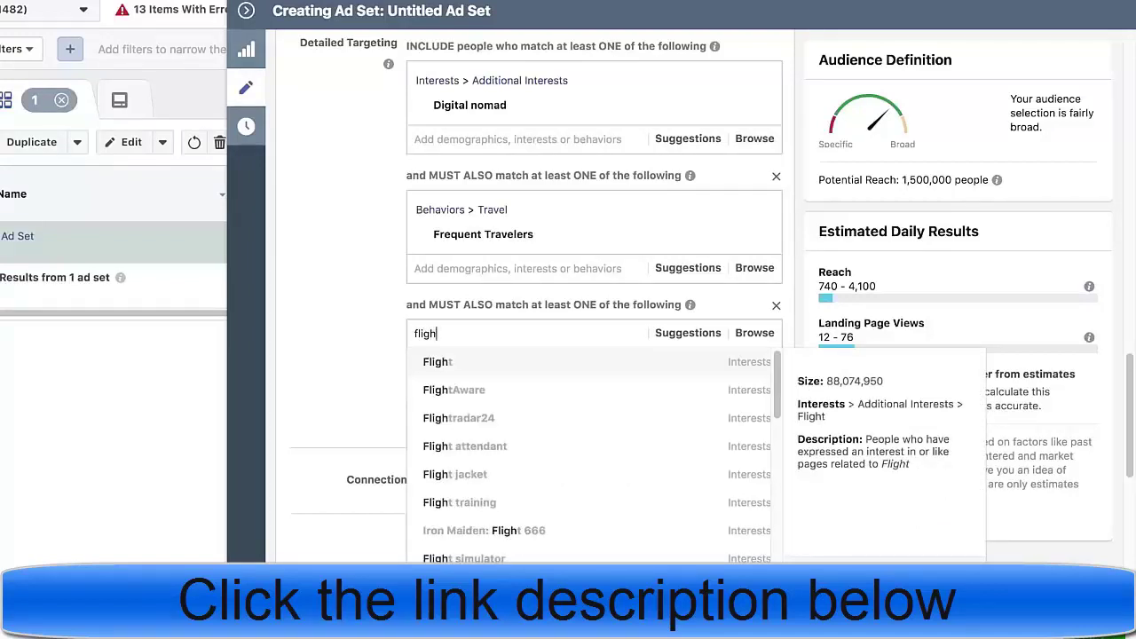
{"action": "key", "text": "BackSpace"}
{"action": "key", "text": "BackSpace"}
{"action": "key", "text": "BackSpace"}
Step: Search the new condition for "travel" options and add the behavior "Frequent international travelers"
{"action": "type", "text": "travel"}
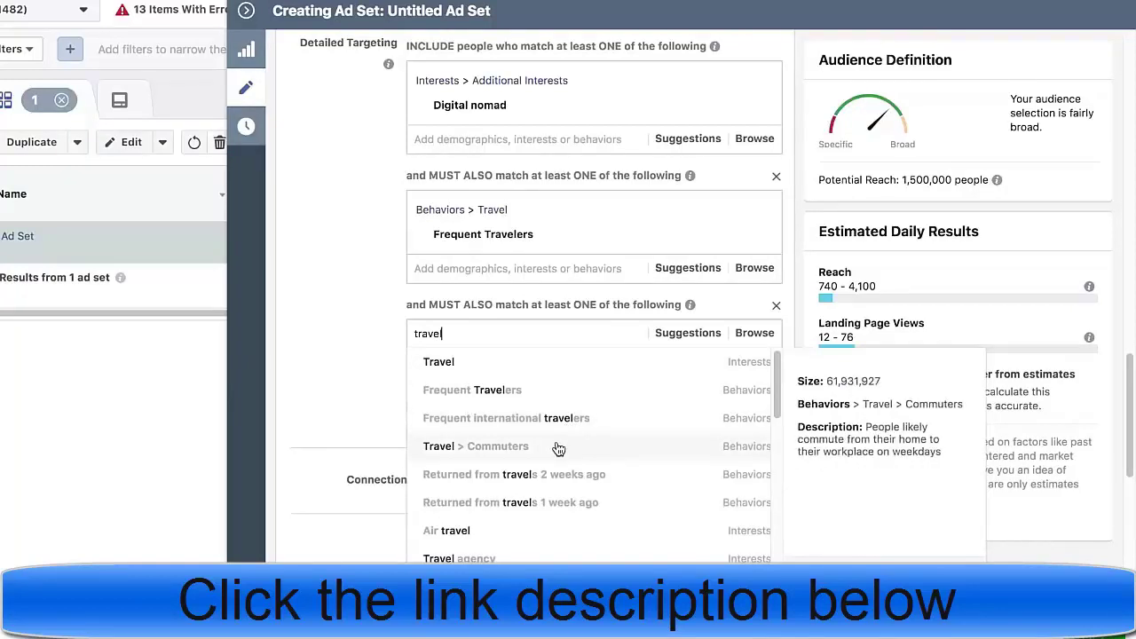
{"action": "scroll", "coordinate": [546, 454], "scroll_direction": "down", "scroll_amount": 2}
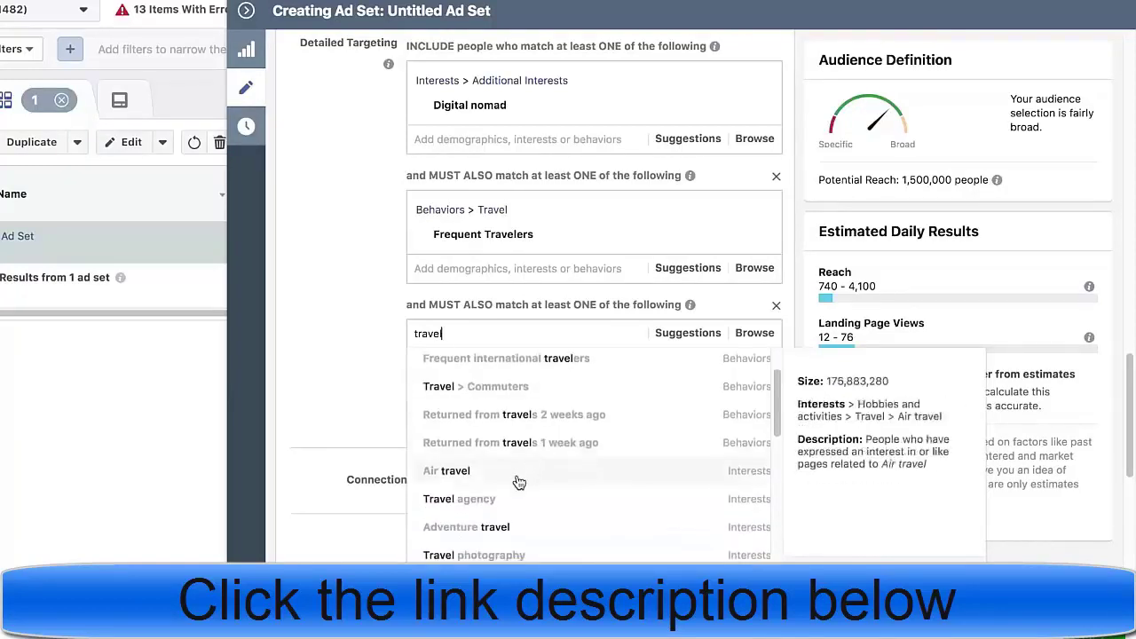
{"action": "scroll", "coordinate": [517, 493], "scroll_direction": "down", "scroll_amount": 2}
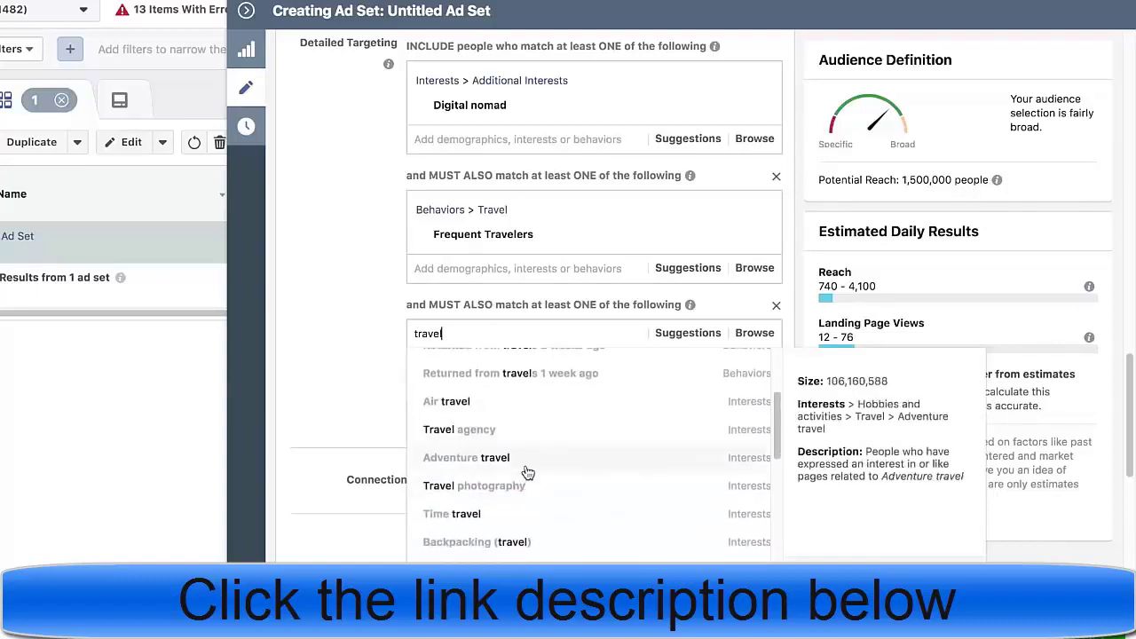
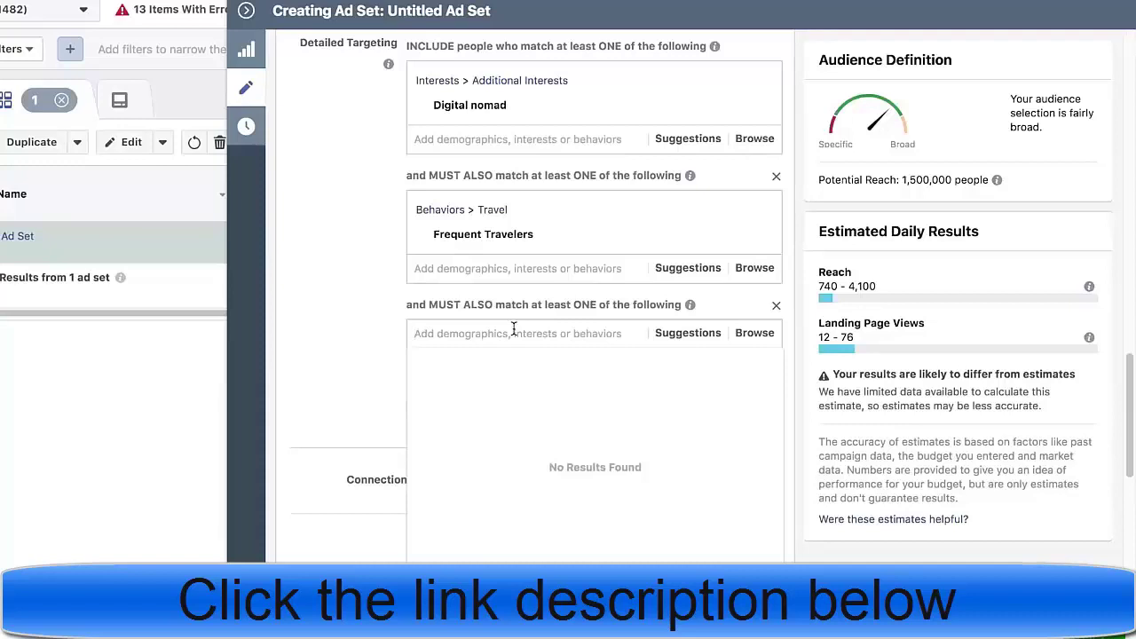
{"action": "type", "text": "travel"}
{"action": "scroll", "coordinate": [563, 401], "scroll_direction": "down", "scroll_amount": 5}
{"action": "scroll", "coordinate": [550, 461], "scroll_direction": "down", "scroll_amount": 3}
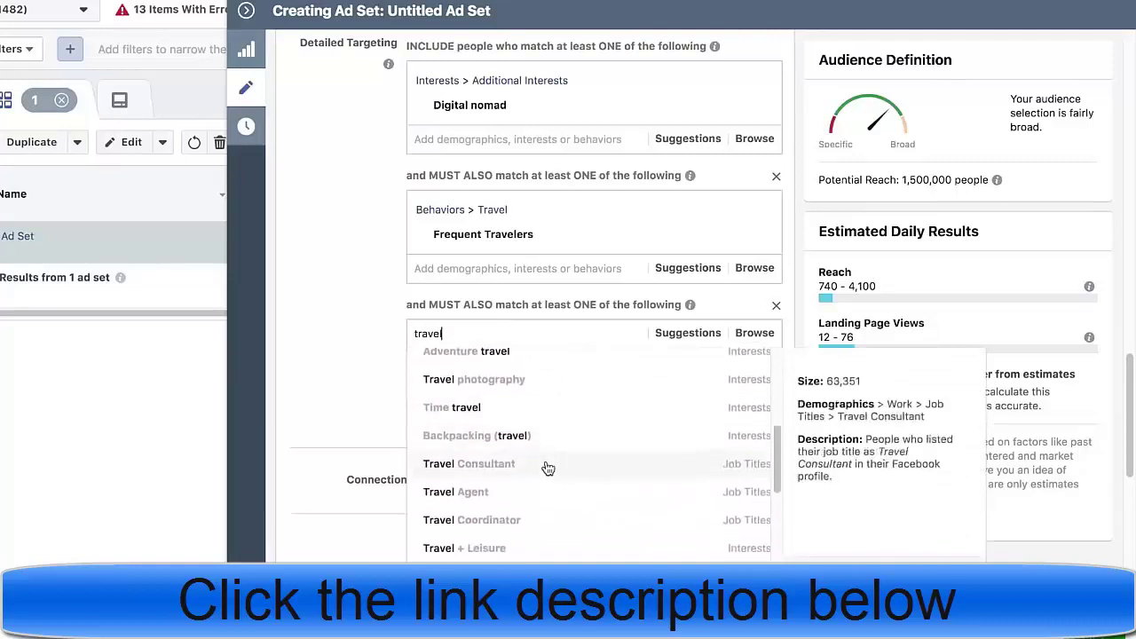
{"action": "scroll", "coordinate": [550, 444], "scroll_direction": "down", "scroll_amount": 5}
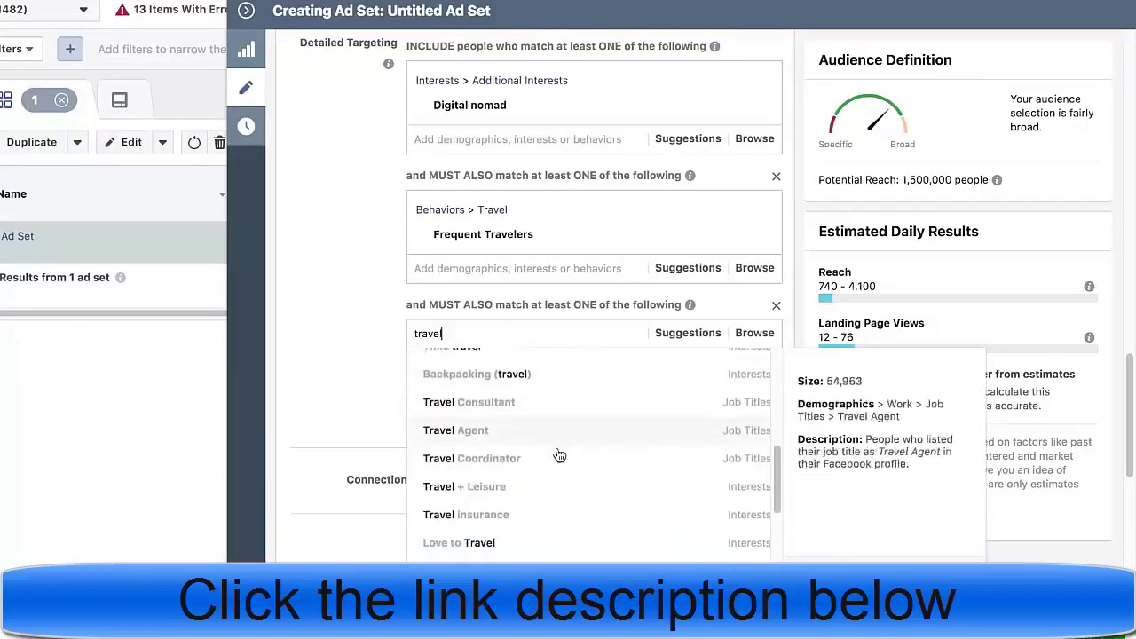
{"action": "scroll", "coordinate": [536, 451], "scroll_direction": "down", "scroll_amount": 3}
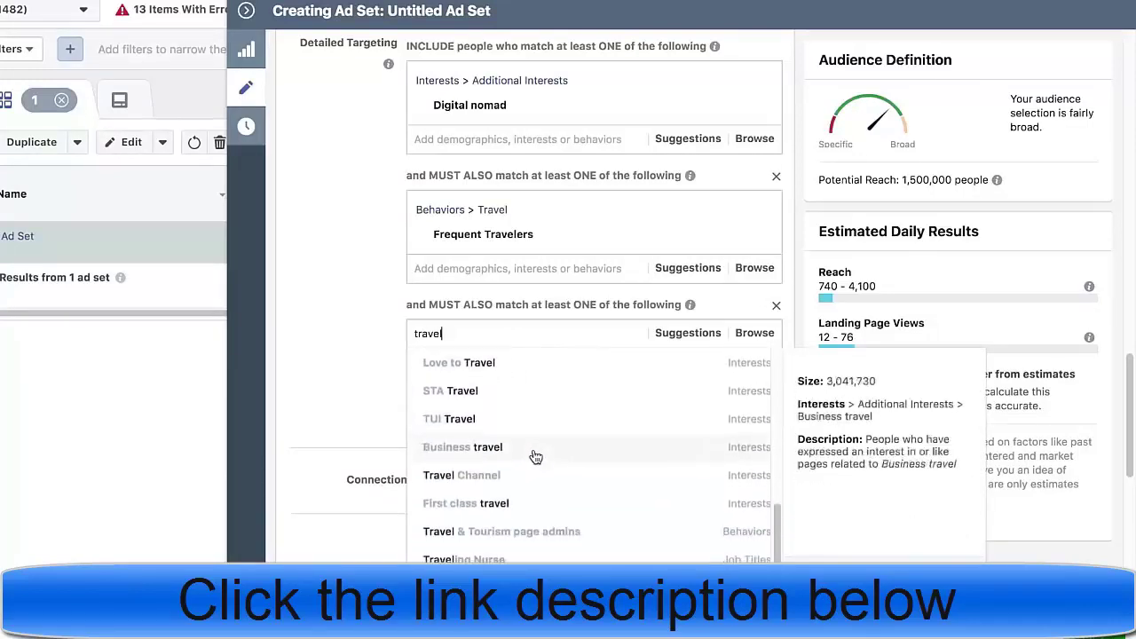
{"action": "scroll", "coordinate": [535, 457], "scroll_direction": "up", "scroll_amount": 5}
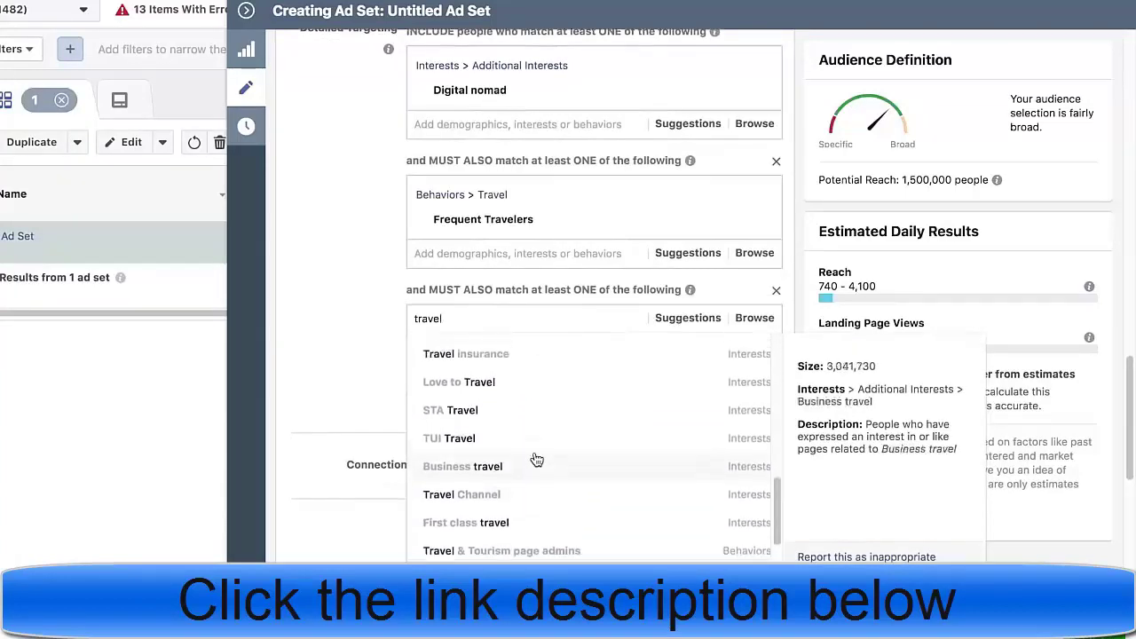
{"action": "scroll", "coordinate": [535, 441], "scroll_direction": "up", "scroll_amount": 10}
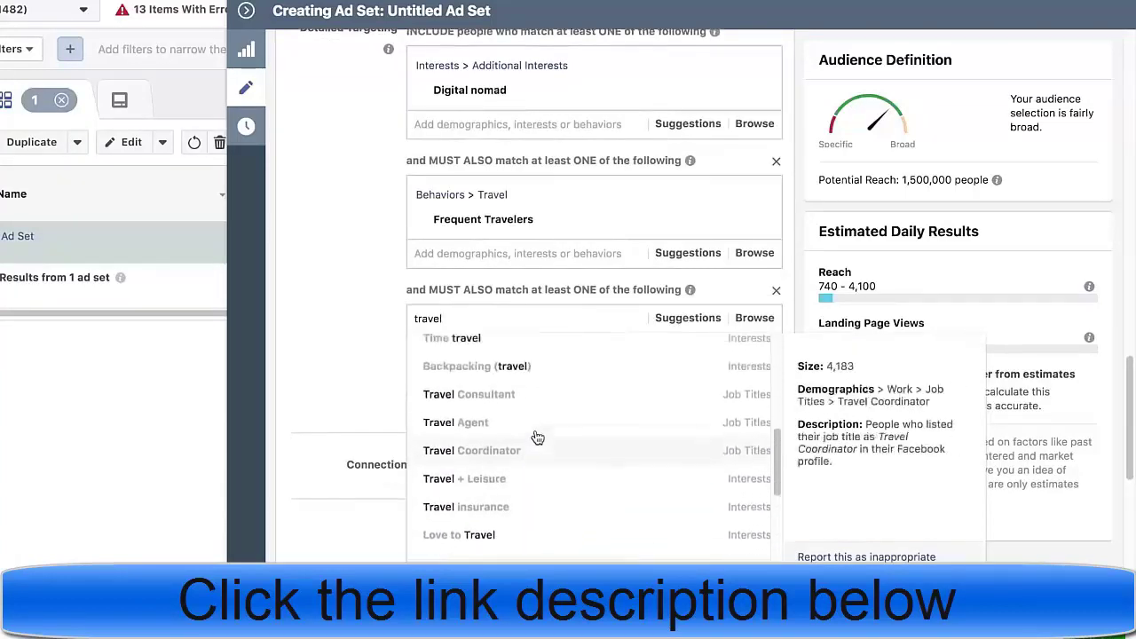
{"action": "scroll", "coordinate": [538, 441], "scroll_direction": "up", "scroll_amount": 3}
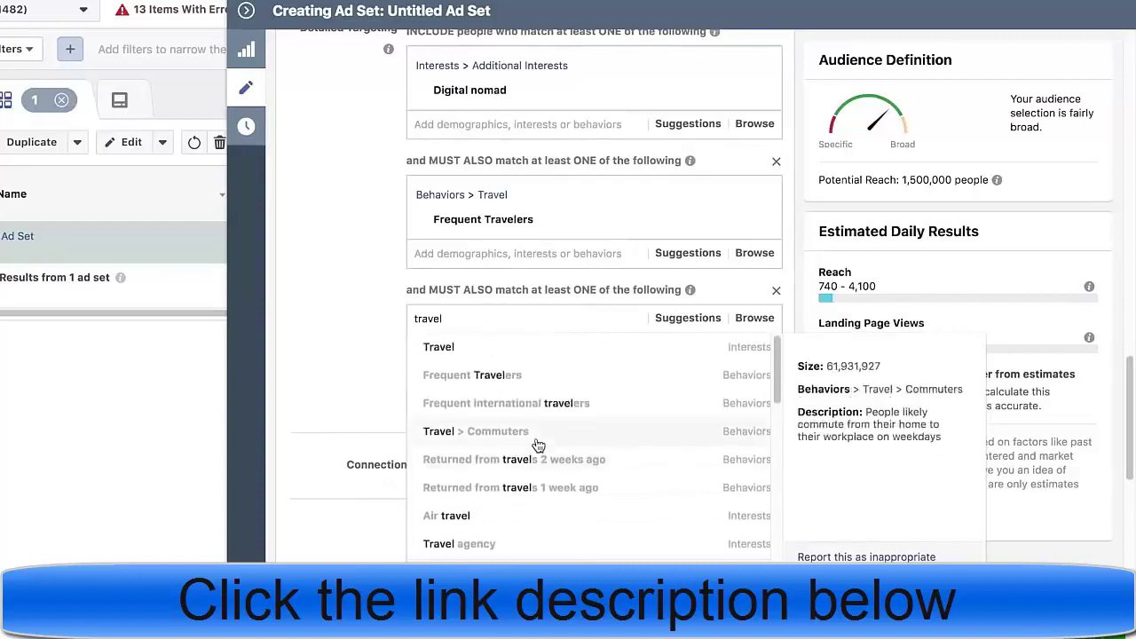
{"action": "left_click", "coordinate": [591, 405]}
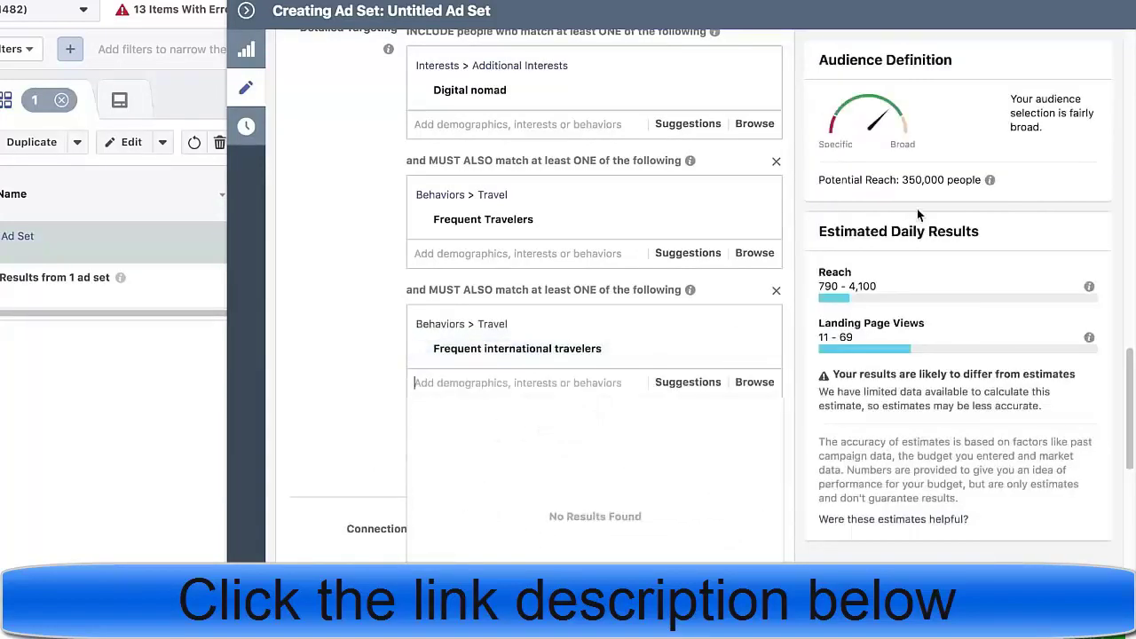
{"action": "left_click", "coordinate": [345, 380]}
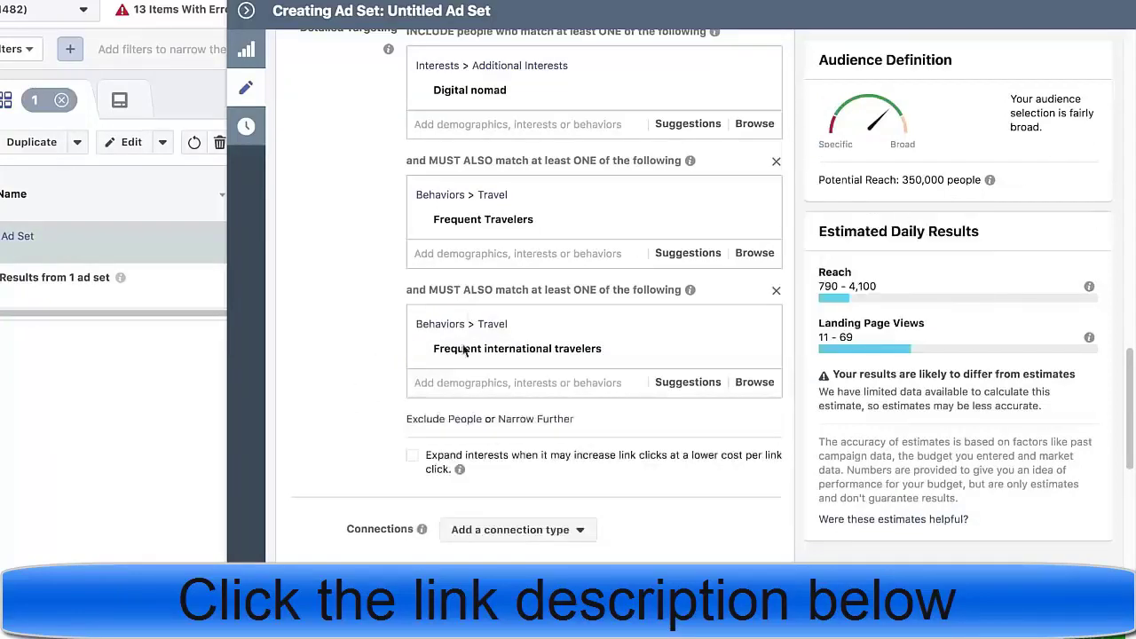
Step: Rename the ad set as "Travelers - 35-65+ - MW"
{"action": "scroll", "coordinate": [381, 377], "scroll_direction": "down", "scroll_amount": 3}
{"action": "scroll", "coordinate": [382, 373], "scroll_direction": "up", "scroll_amount": 10}
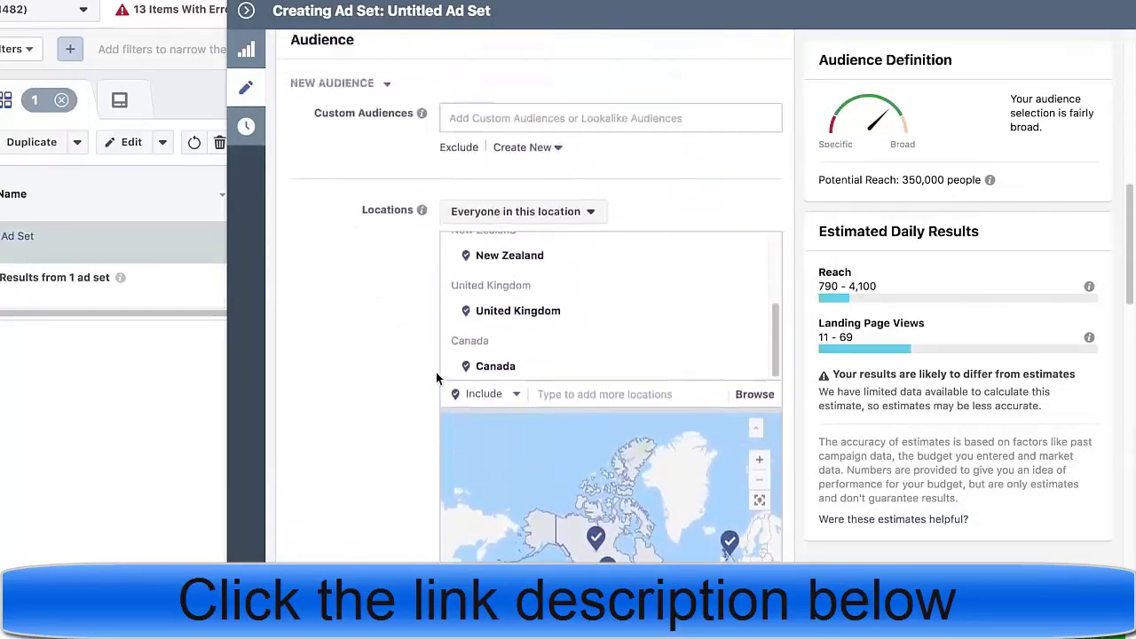
{"action": "scroll", "coordinate": [424, 377], "scroll_direction": "up", "scroll_amount": 12}
{"action": "left_click_drag", "start_coordinate": [532, 60], "coordinate": [393, 57]}
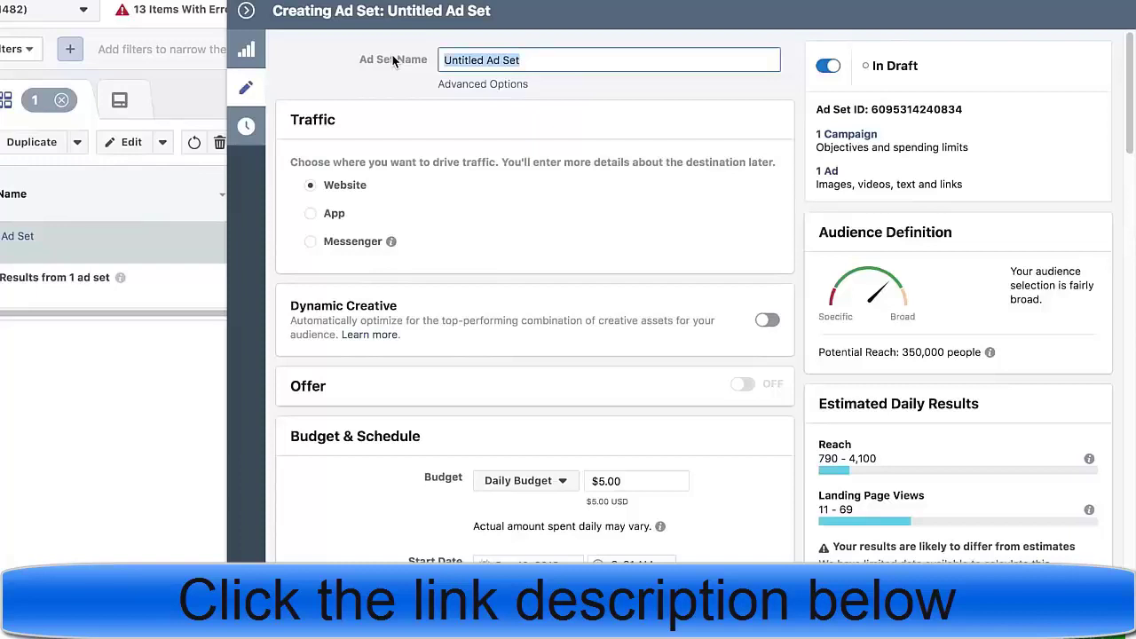
{"action": "type", "text": "Travelers - 35-65+ - MW"}
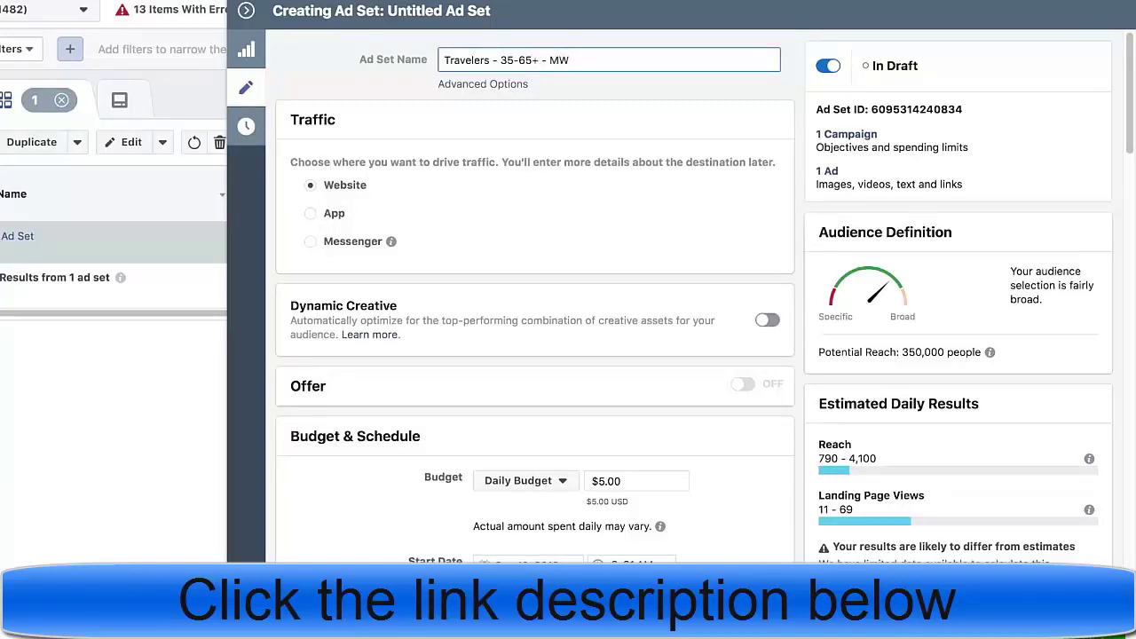
Step: Review the ad set's budget, schedule, locations, age, gender and saved audience options
{"action": "scroll", "coordinate": [482, 293], "scroll_direction": "down", "scroll_amount": 5}
{"action": "scroll", "coordinate": [488, 258], "scroll_direction": "up", "scroll_amount": 3}
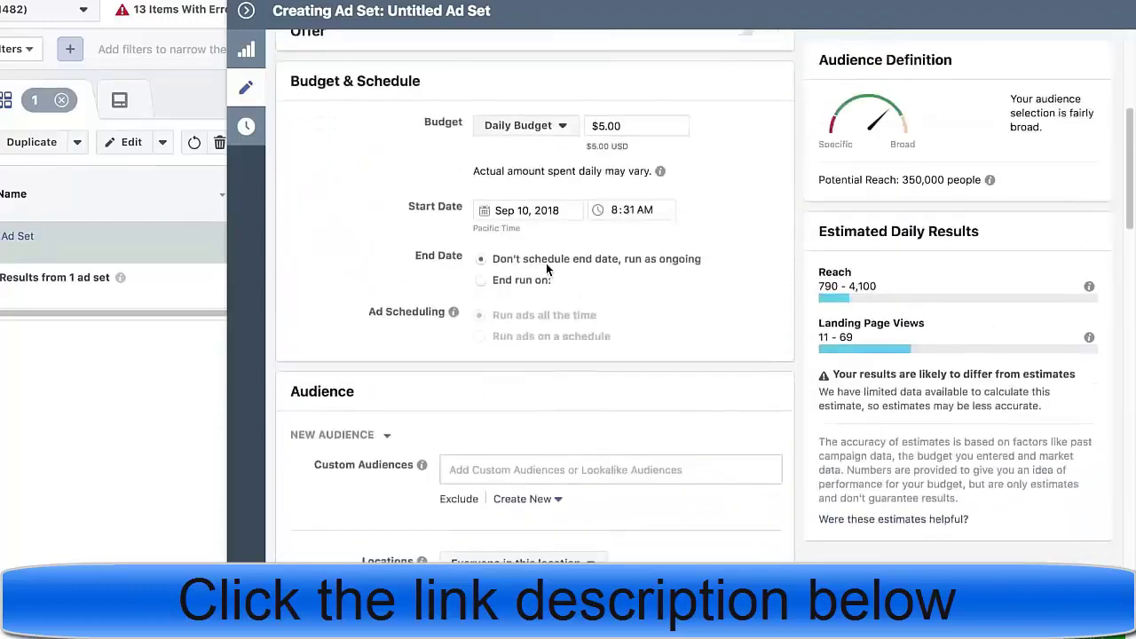
{"action": "scroll", "coordinate": [549, 268], "scroll_direction": "up", "scroll_amount": 1}
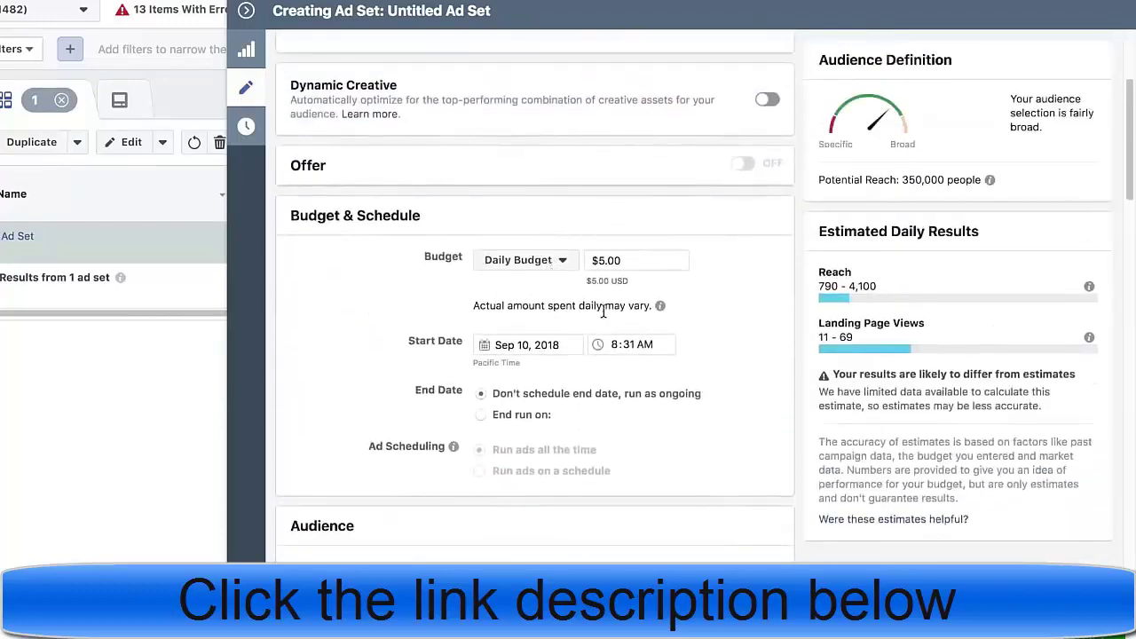
{"action": "scroll", "coordinate": [601, 310], "scroll_direction": "down", "scroll_amount": 10}
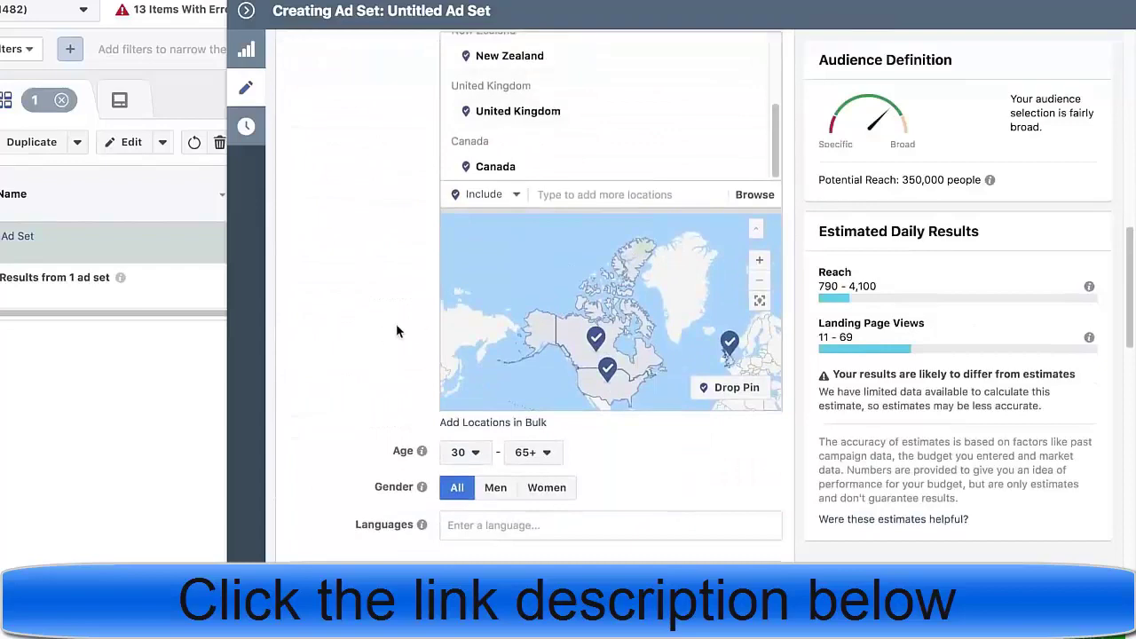
{"action": "scroll", "coordinate": [408, 319], "scroll_direction": "down", "scroll_amount": 10}
{"action": "scroll", "coordinate": [410, 307], "scroll_direction": "down", "scroll_amount": 5}
{"action": "scroll", "coordinate": [417, 284], "scroll_direction": "up", "scroll_amount": 3}
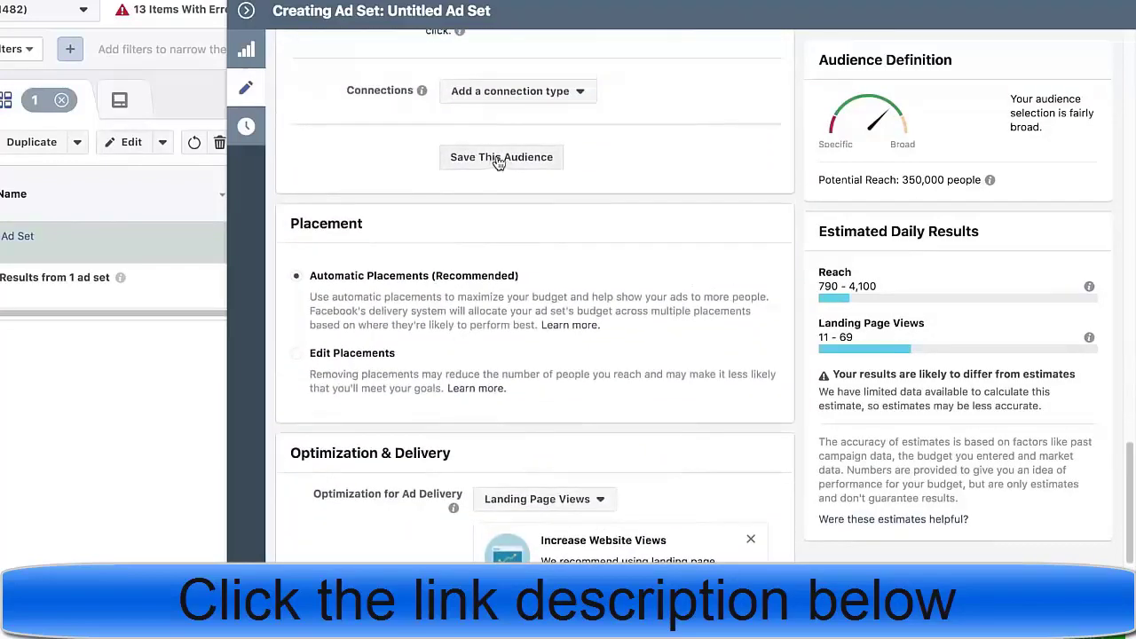
Step: Switch the ad set from automatic to edited placements and keep only Feeds selected under Facebook
{"action": "scroll", "coordinate": [499, 164], "scroll_direction": "down", "scroll_amount": 3}
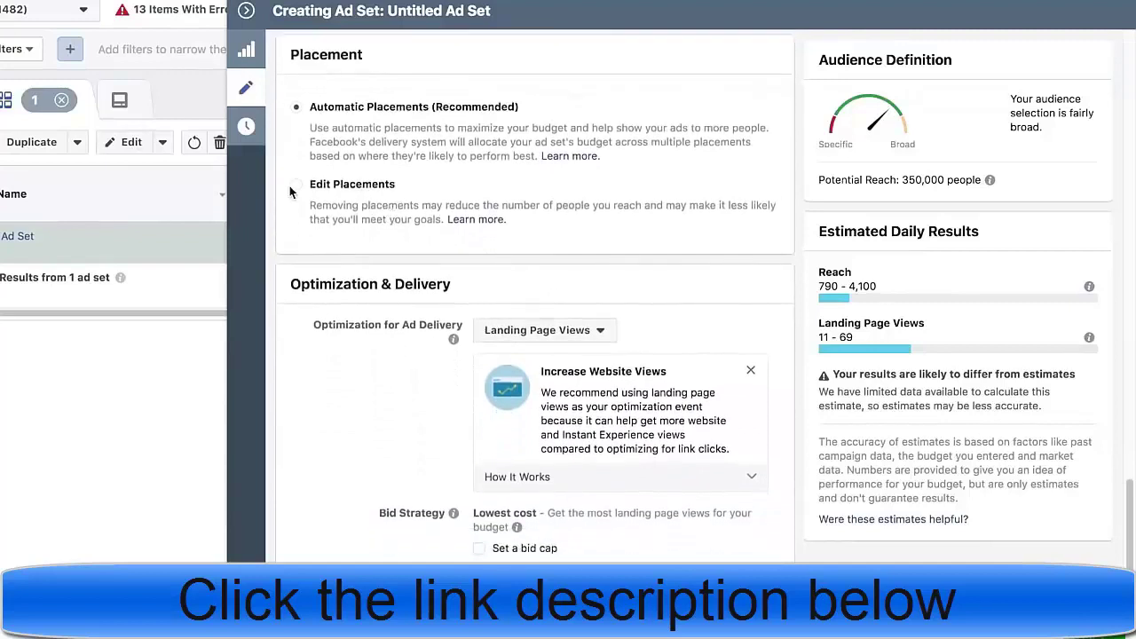
{"action": "left_click", "coordinate": [293, 184]}
{"action": "scroll", "coordinate": [469, 255], "scroll_direction": "down", "scroll_amount": 3}
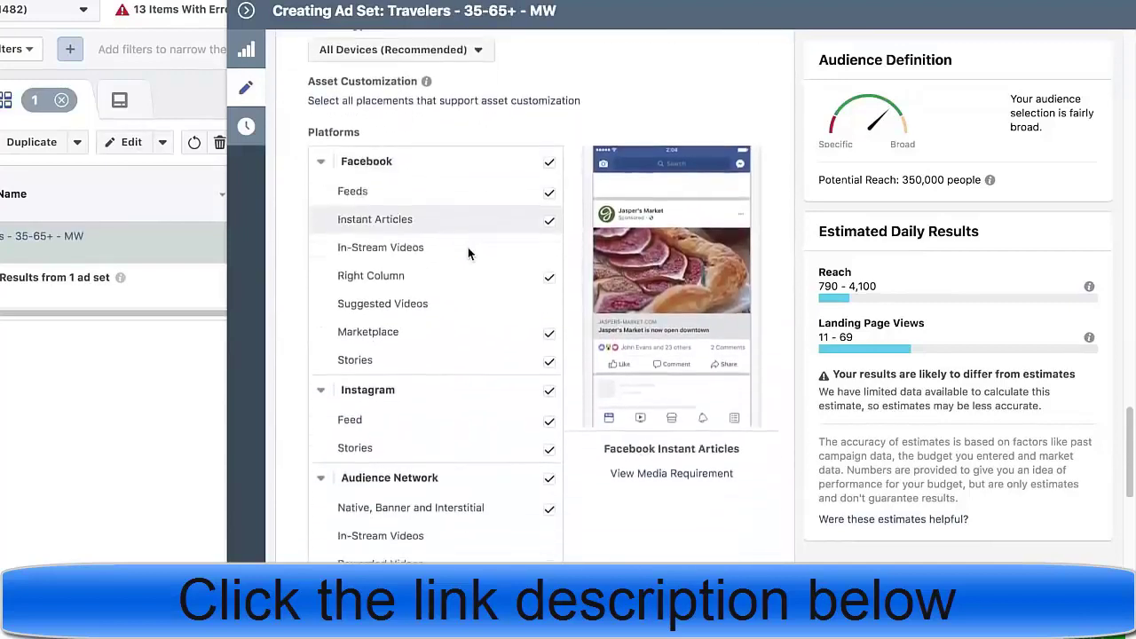
{"action": "scroll", "coordinate": [469, 255], "scroll_direction": "down", "scroll_amount": 1}
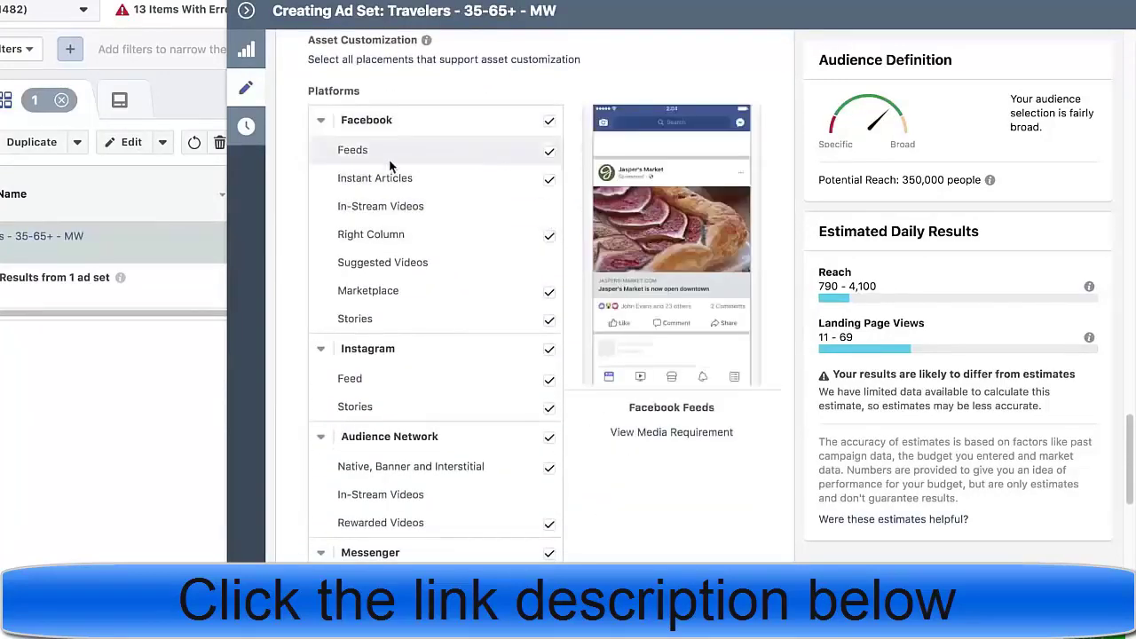
{"action": "left_click", "coordinate": [549, 122]}
{"action": "left_click", "coordinate": [550, 191]}
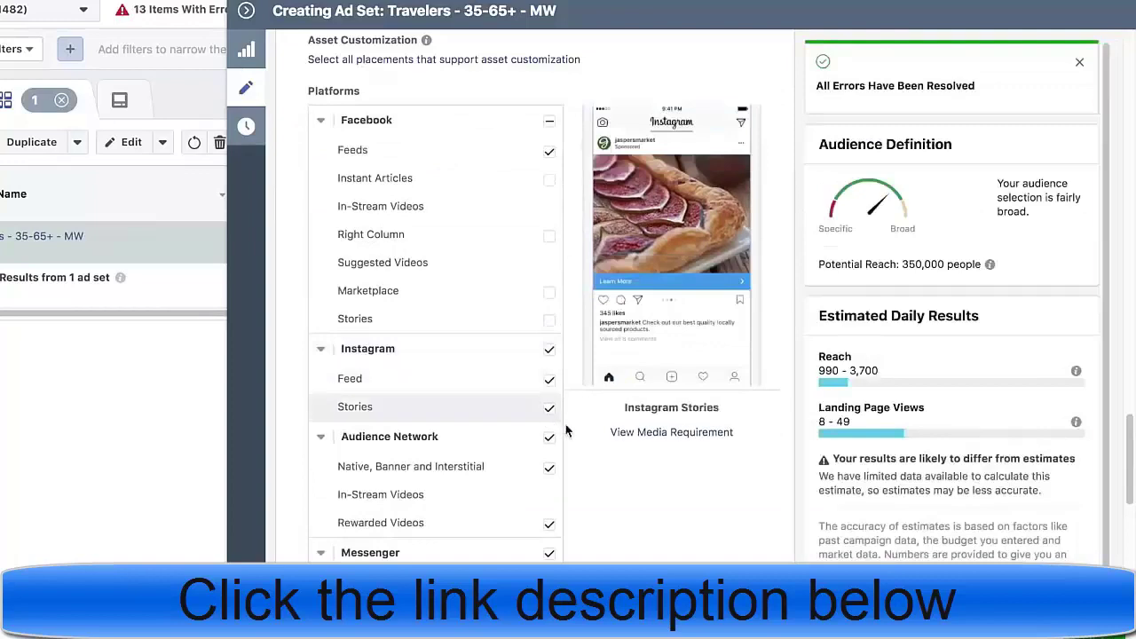
Step: Remove the Audience Network and Messenger platforms from the ad placements
{"action": "scroll", "coordinate": [559, 412], "scroll_direction": "down", "scroll_amount": 1}
{"action": "left_click", "coordinate": [549, 393]}
{"action": "left_click", "coordinate": [548, 509]}
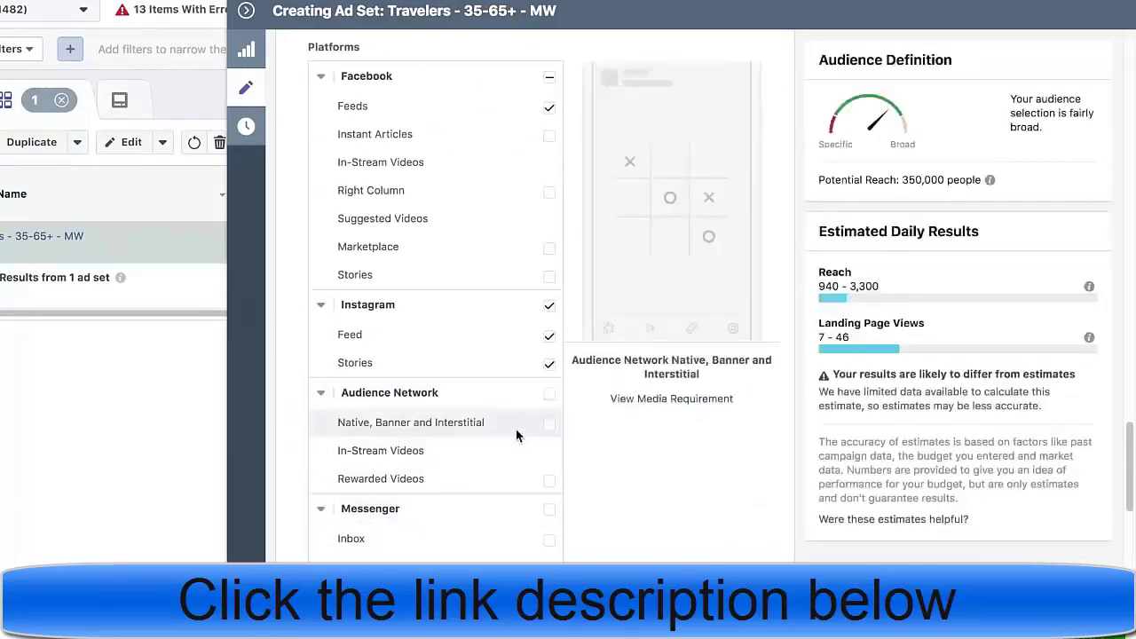
Step: Review the ad set's mobile device, ad delivery optimization and bid strategy settings
{"action": "scroll", "coordinate": [627, 420], "scroll_direction": "down", "scroll_amount": 5}
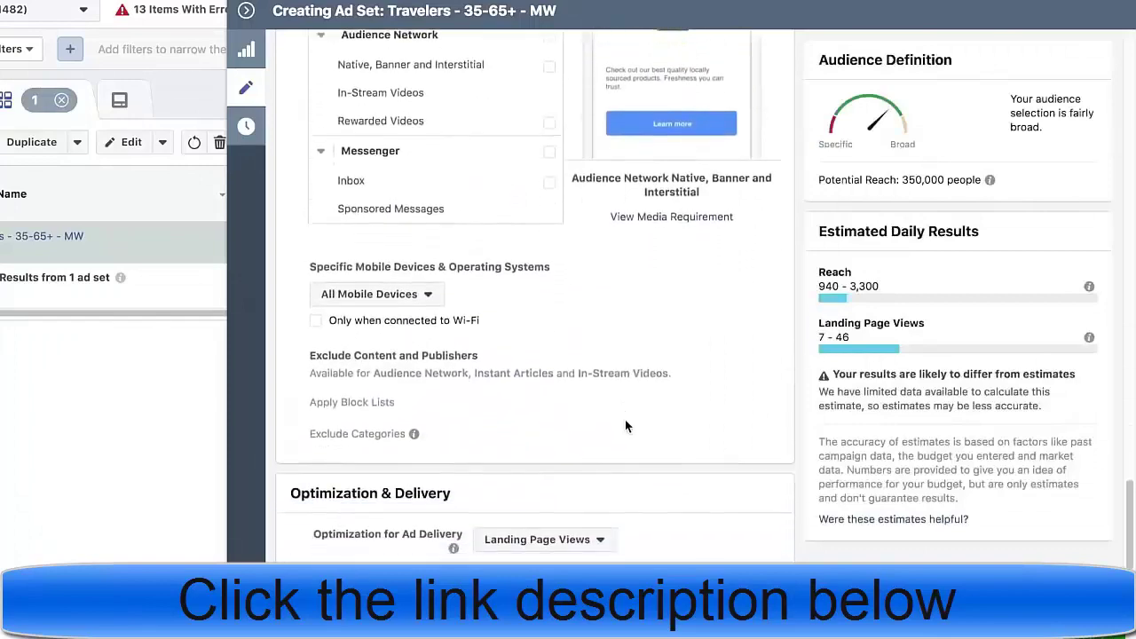
{"action": "scroll", "coordinate": [626, 420], "scroll_direction": "down", "scroll_amount": 2}
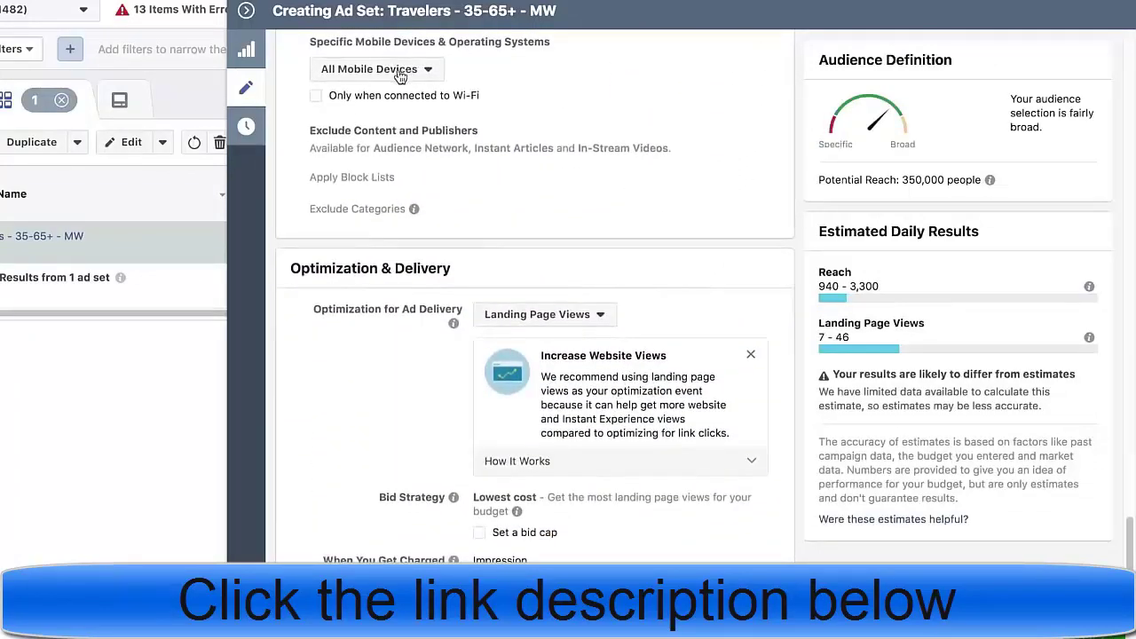
{"action": "scroll", "coordinate": [387, 153], "scroll_direction": "up", "scroll_amount": 1}
{"action": "scroll", "coordinate": [465, 158], "scroll_direction": "down", "scroll_amount": 1}
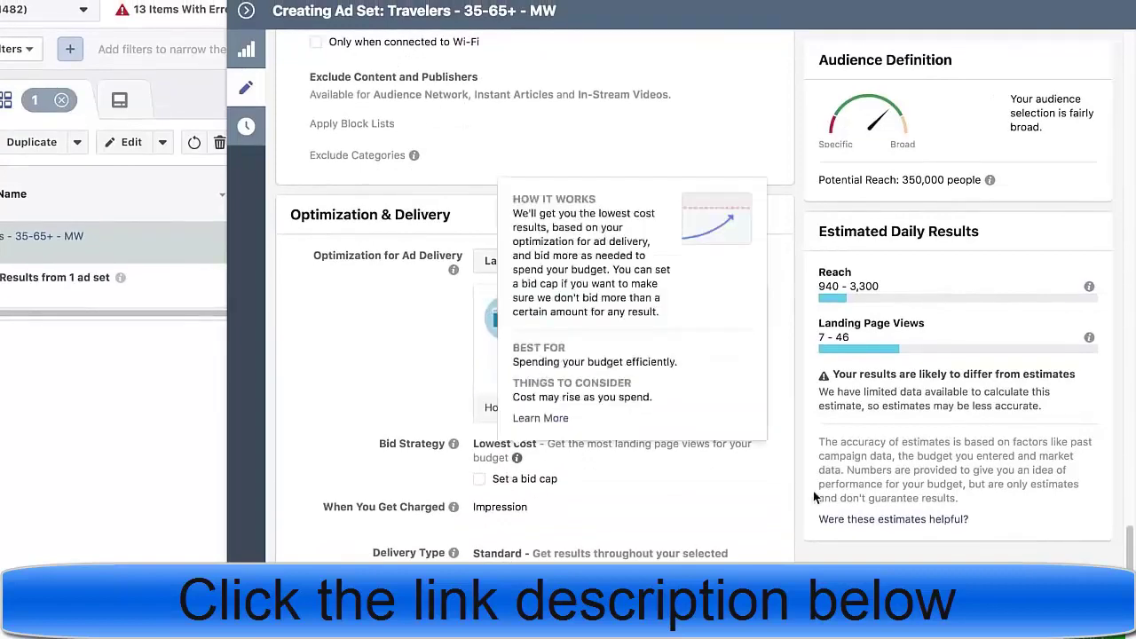
Step: Set the ad set's optimization for ad delivery to Link Clicks and its charging method to Link Click (CPC)
{"action": "left_click", "coordinate": [592, 261]}
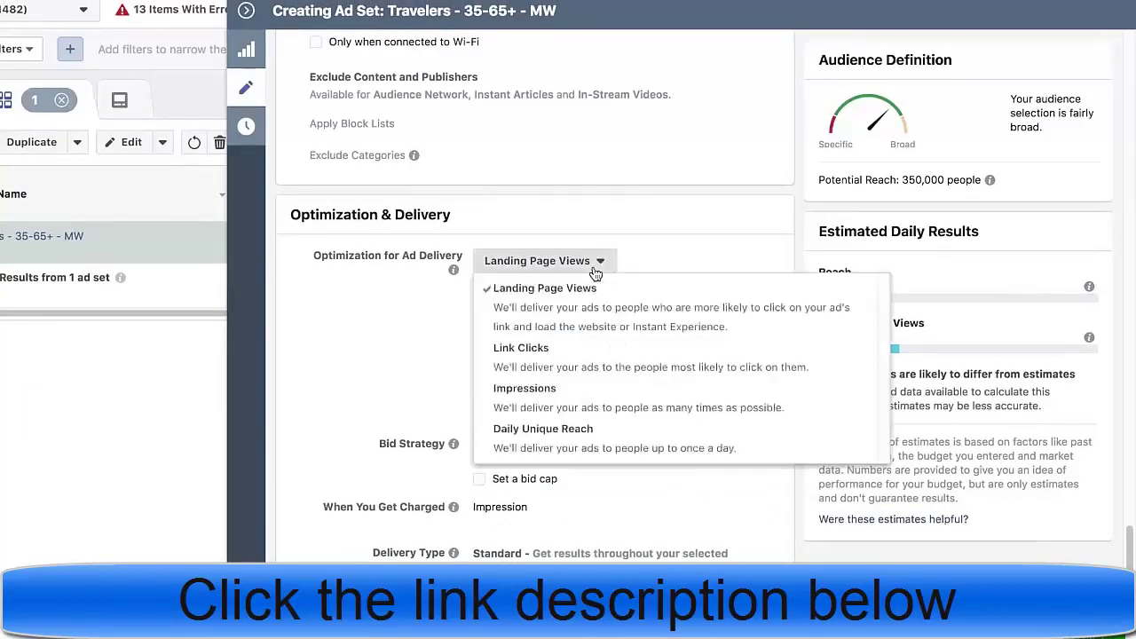
{"action": "left_click", "coordinate": [577, 348]}
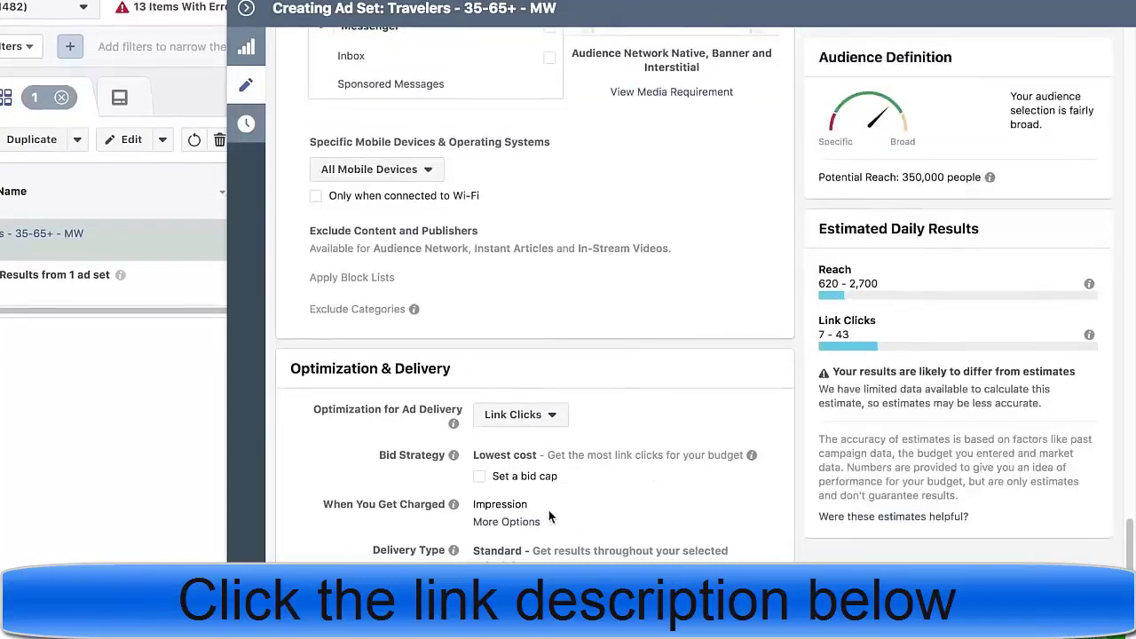
{"action": "mouse_move", "coordinate": [453, 457]}
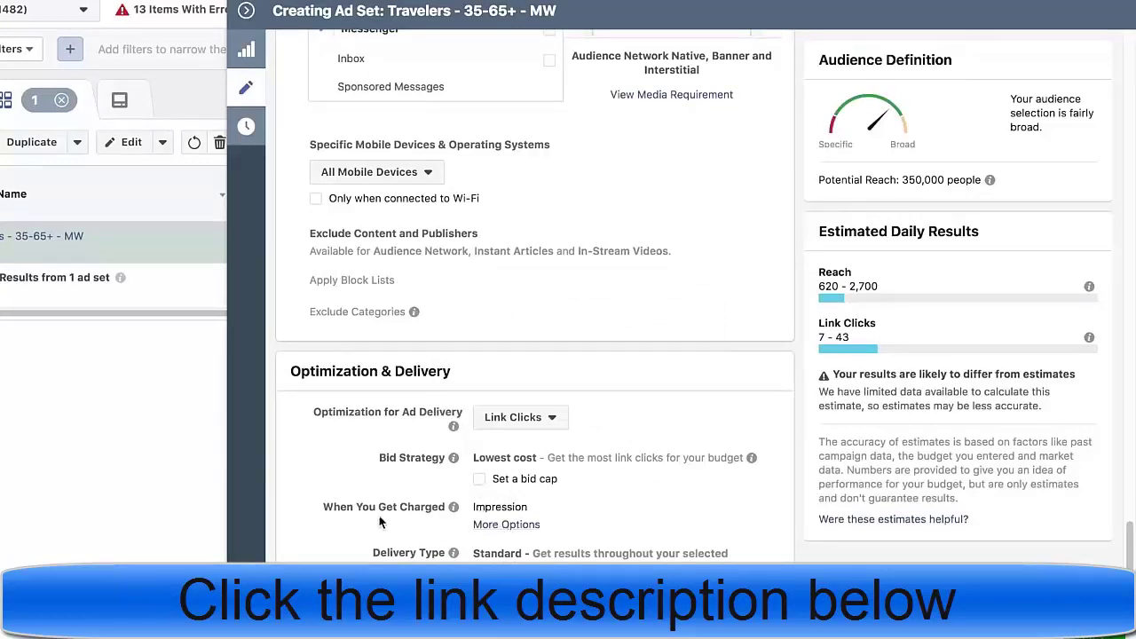
{"action": "left_click", "coordinate": [527, 530]}
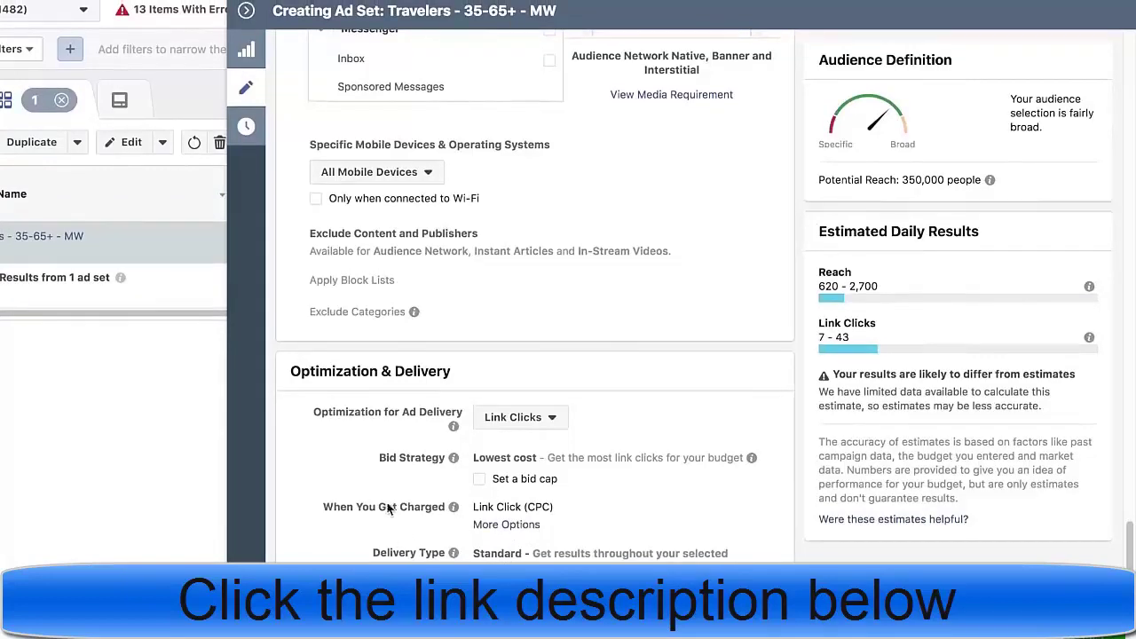
Step: Open the campaign's untitled ad for editing and check its Facebook Page choices
{"action": "left_click", "coordinate": [246, 11]}
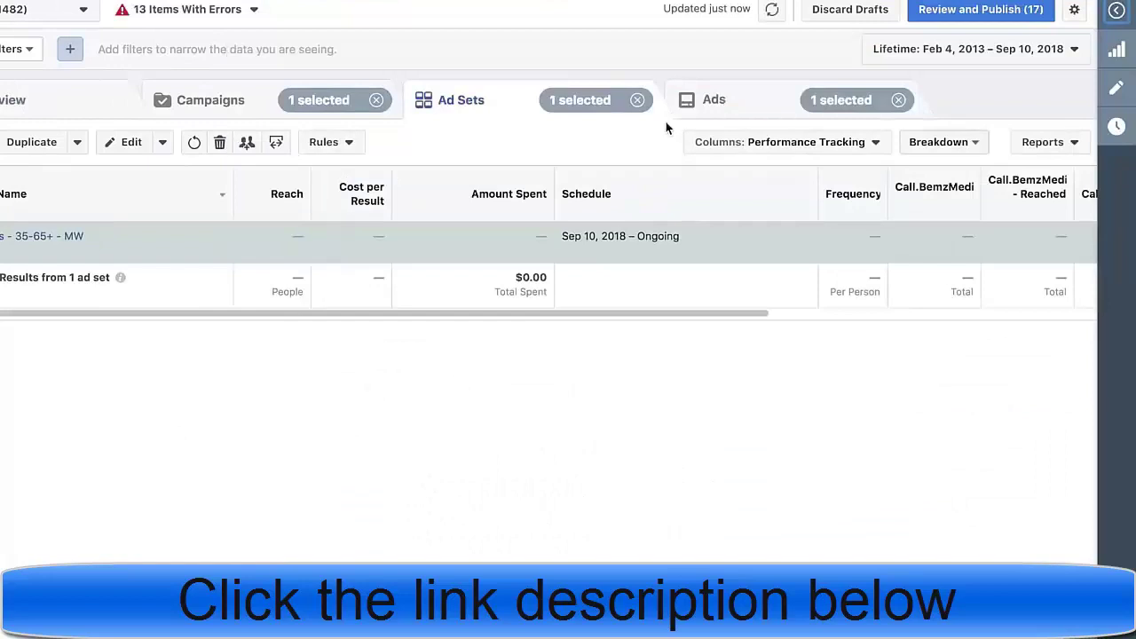
{"action": "left_click", "coordinate": [708, 113]}
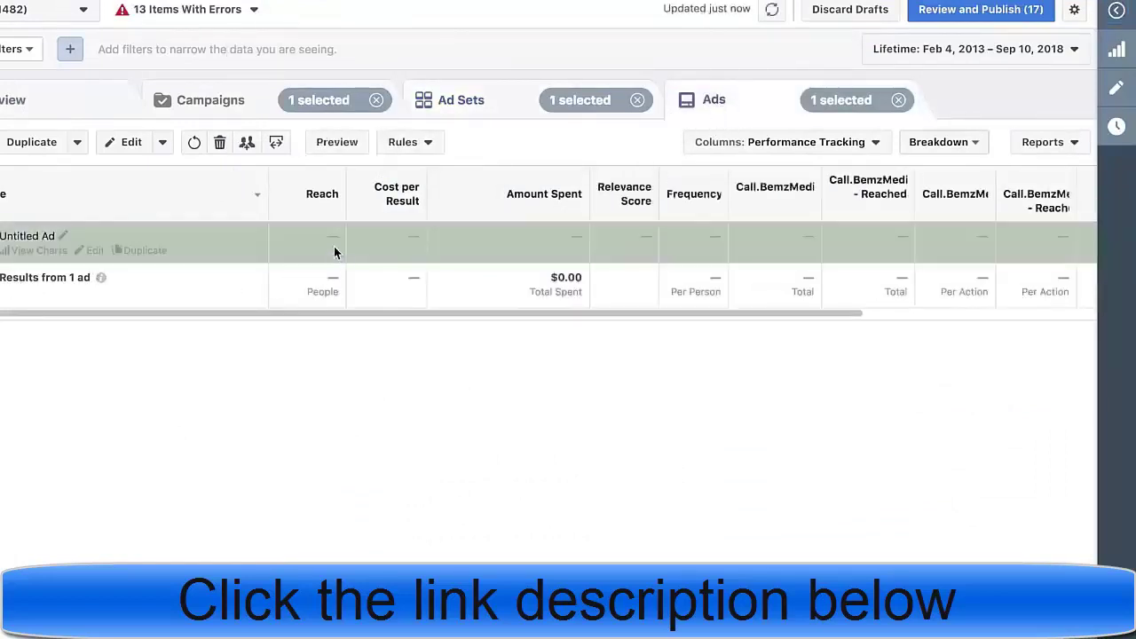
{"action": "left_click", "coordinate": [129, 147]}
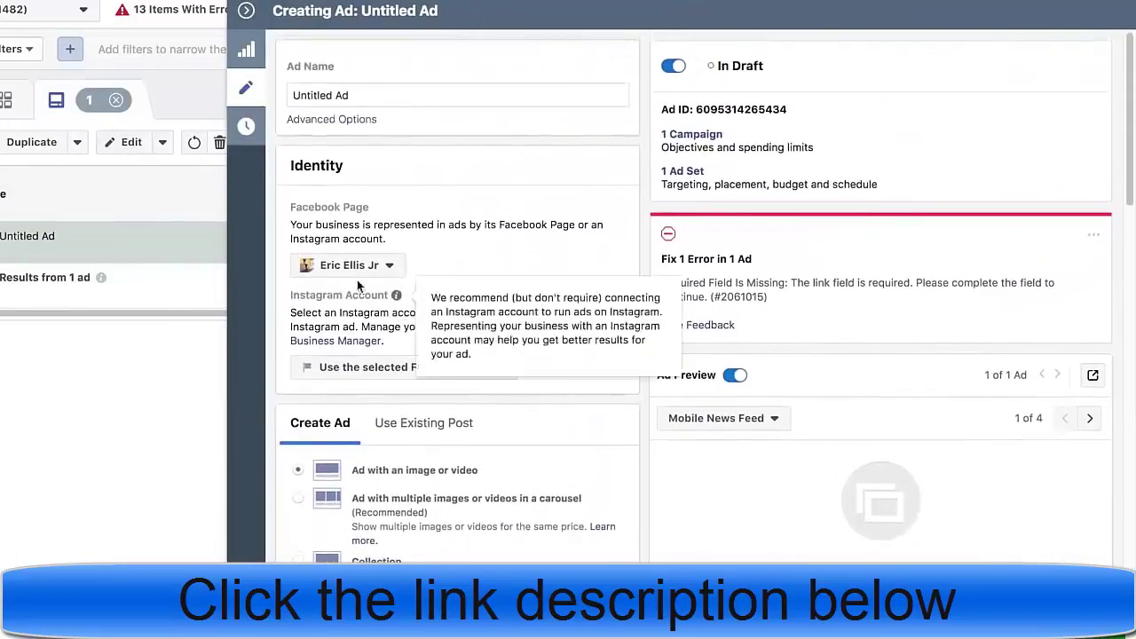
{"action": "mouse_move", "coordinate": [362, 297]}
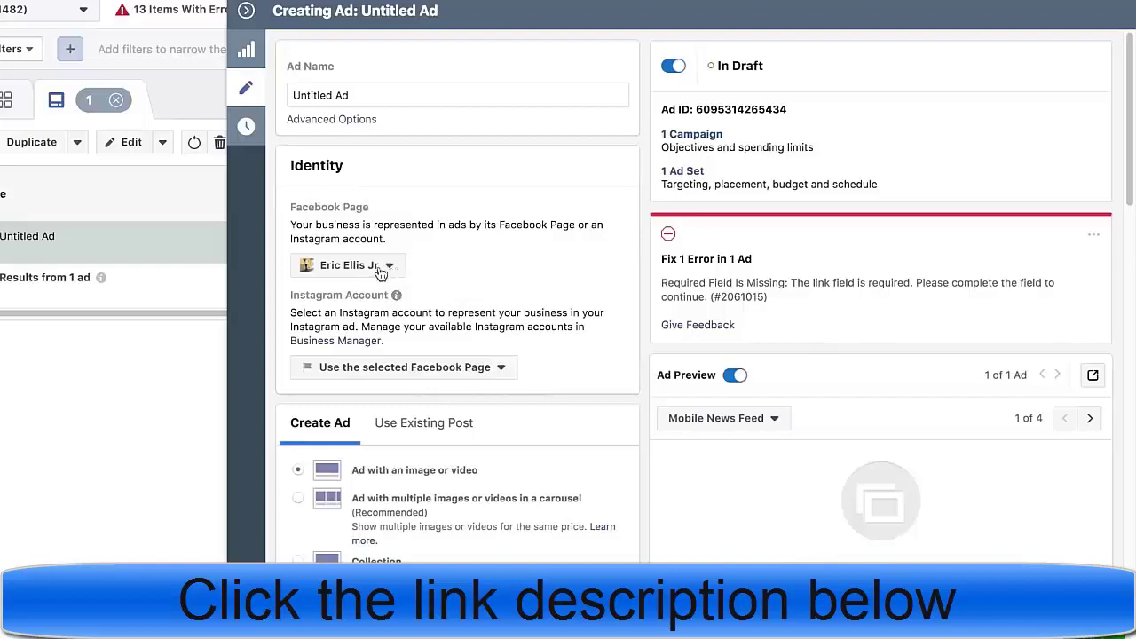
{"action": "left_click", "coordinate": [388, 264]}
{"action": "left_click", "coordinate": [390, 263]}
Step: Upload the image free Flights.png from the computer and use it as the ad's image
{"action": "scroll", "coordinate": [426, 283], "scroll_direction": "down", "scroll_amount": 5}
{"action": "scroll", "coordinate": [426, 306], "scroll_direction": "up", "scroll_amount": 1}
{"action": "left_click", "coordinate": [335, 355]}
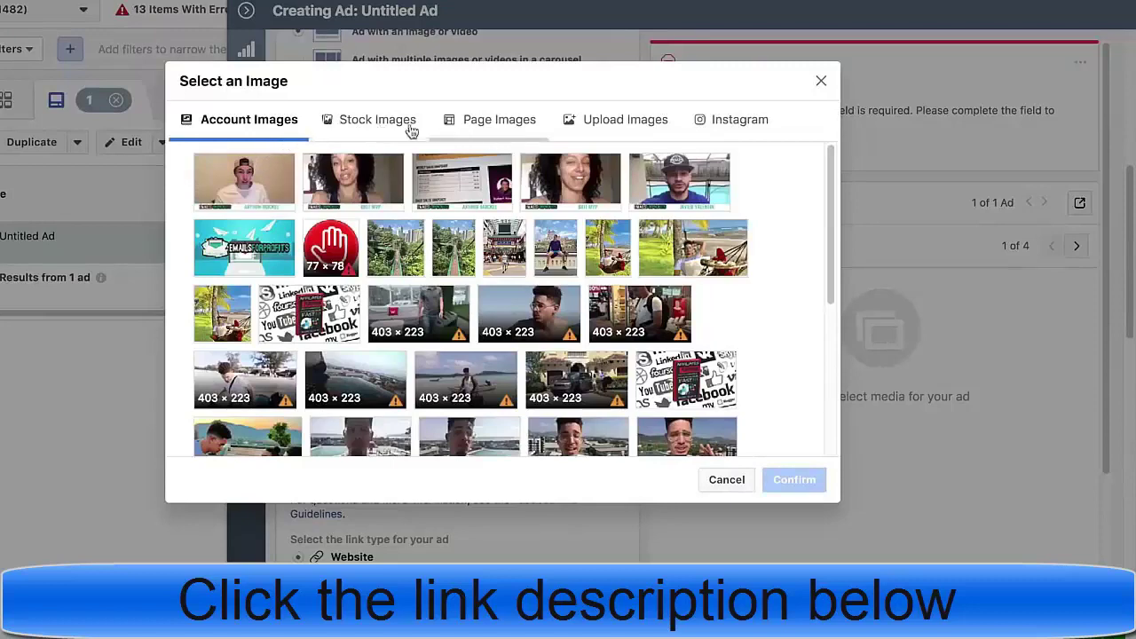
{"action": "left_click", "coordinate": [596, 126]}
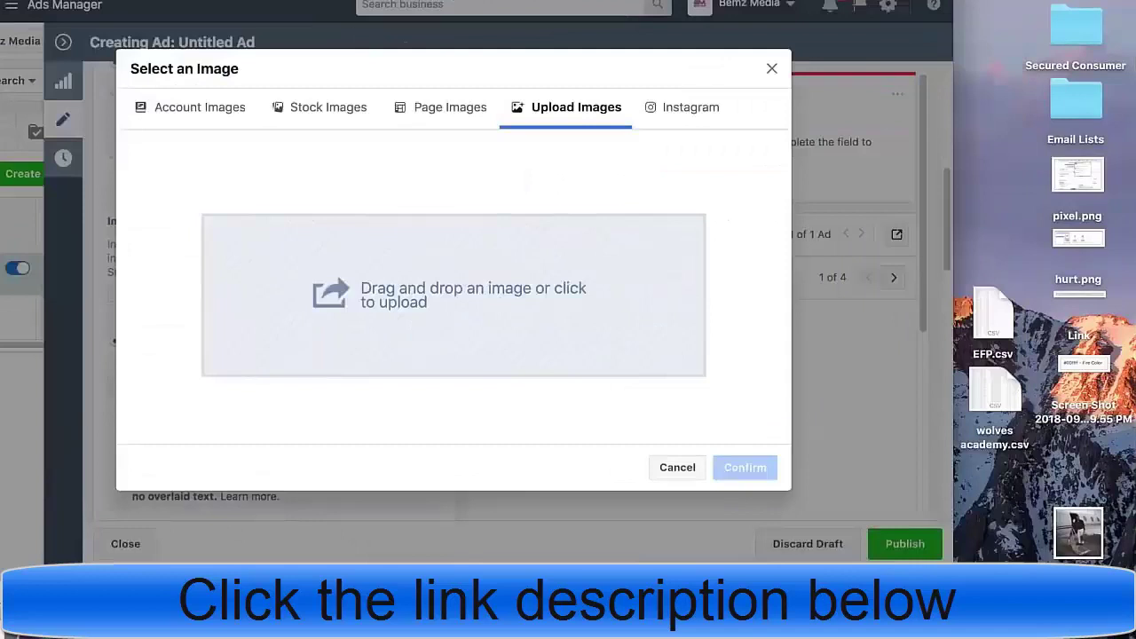
{"action": "left_click_drag", "start_coordinate": [6, 263], "coordinate": [471, 223]}
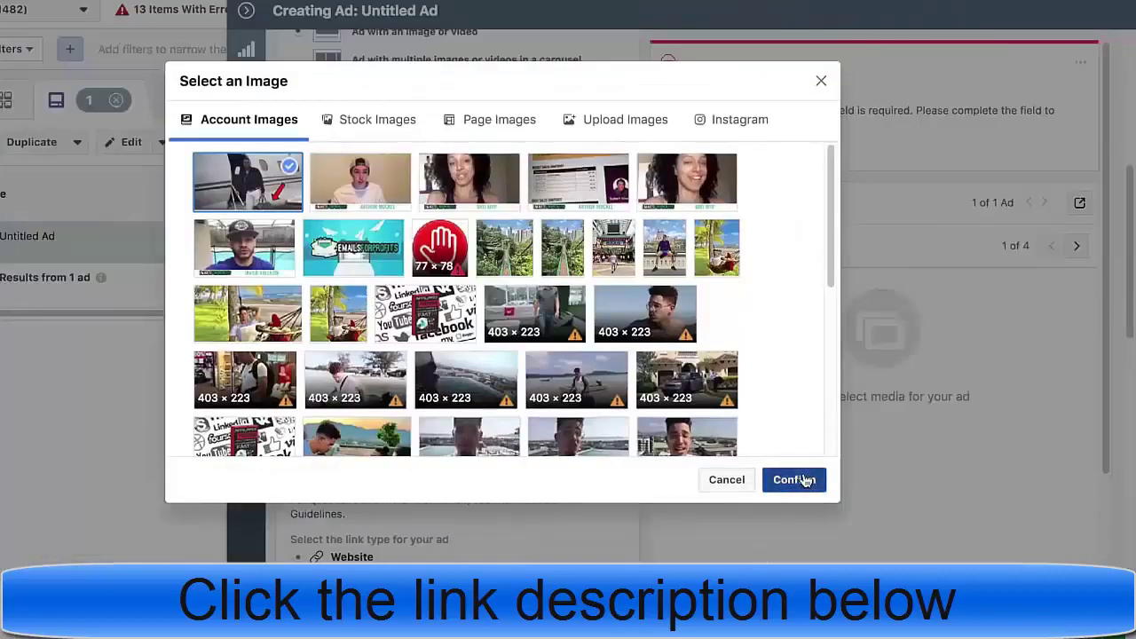
{"action": "left_click", "coordinate": [747, 468]}
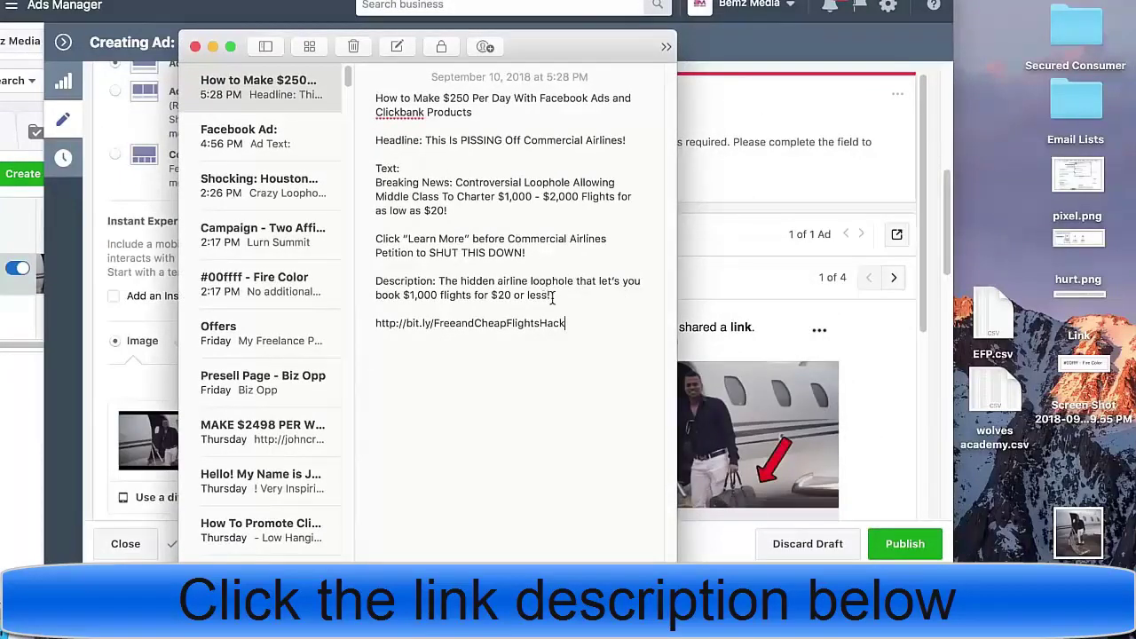
Step: Copy the headline "This Is PISSING Off Commercial Airlines!" from the note into the ad's Headline field
{"action": "left_click_drag", "start_coordinate": [629, 140], "coordinate": [428, 148]}
{"action": "key", "text": "ctrl+c"}
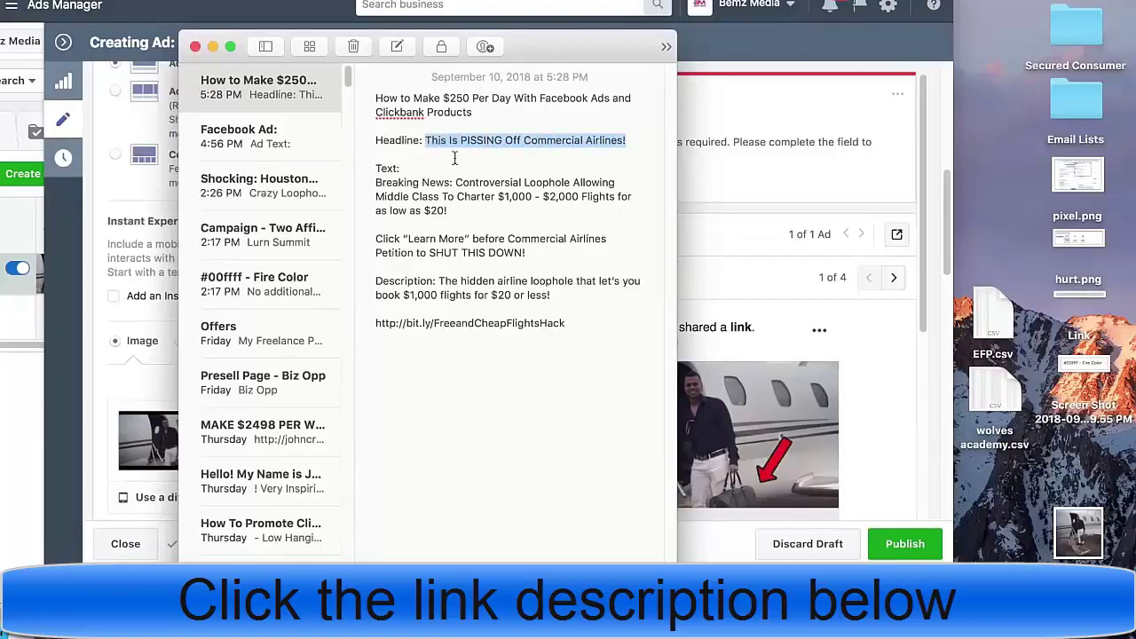
{"action": "left_click", "coordinate": [806, 319]}
{"action": "scroll", "coordinate": [282, 357], "scroll_direction": "down", "scroll_amount": 10}
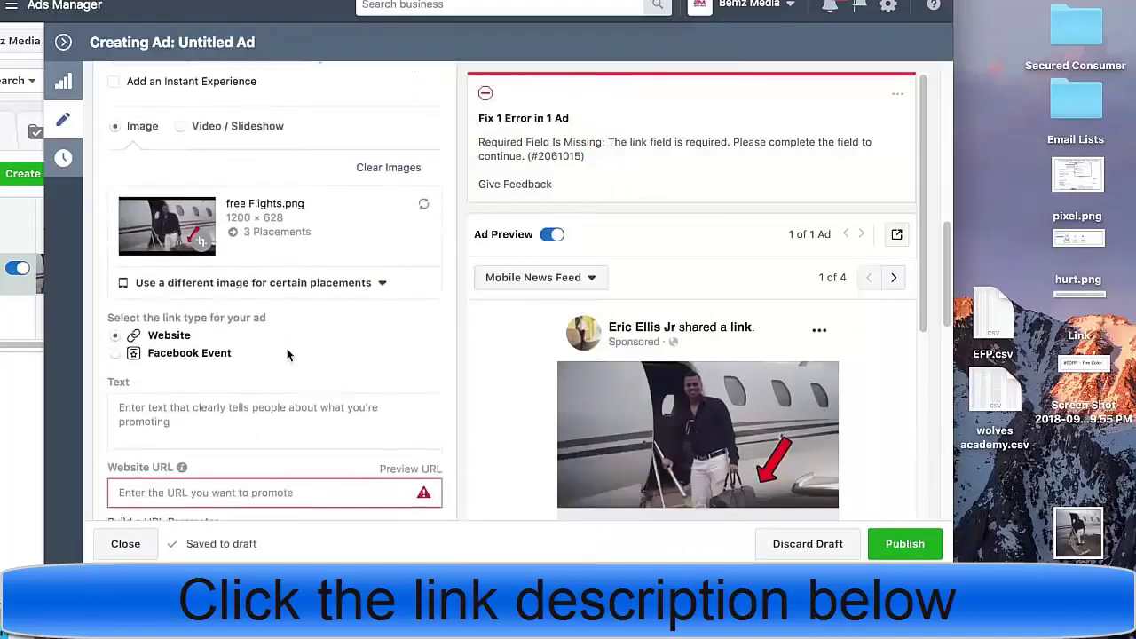
{"action": "left_click", "coordinate": [213, 190]}
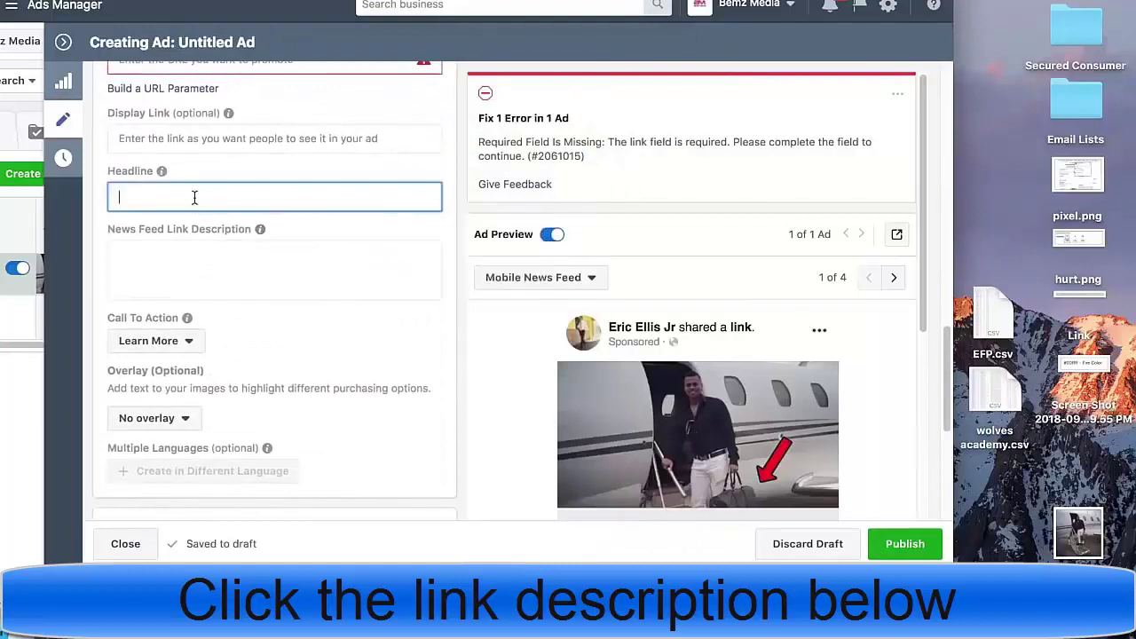
{"action": "key", "text": "ctrl+v"}
Step: Copy the note's paragraph "Breaking News: Controversial Loophole Allowing Middle Class To Charter $1,000 - $2,000 Flights for as low as $20!" into the ad's Text field
{"action": "key", "text": "super+Tab"}
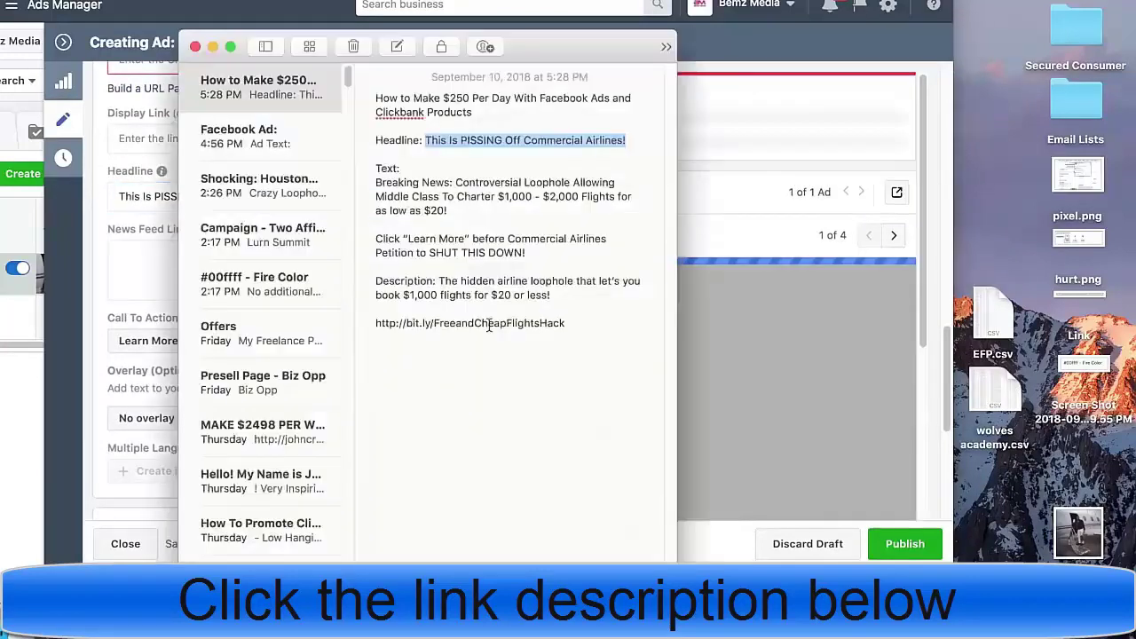
{"action": "left_click_drag", "start_coordinate": [457, 216], "coordinate": [373, 187]}
{"action": "key", "text": "super+c"}
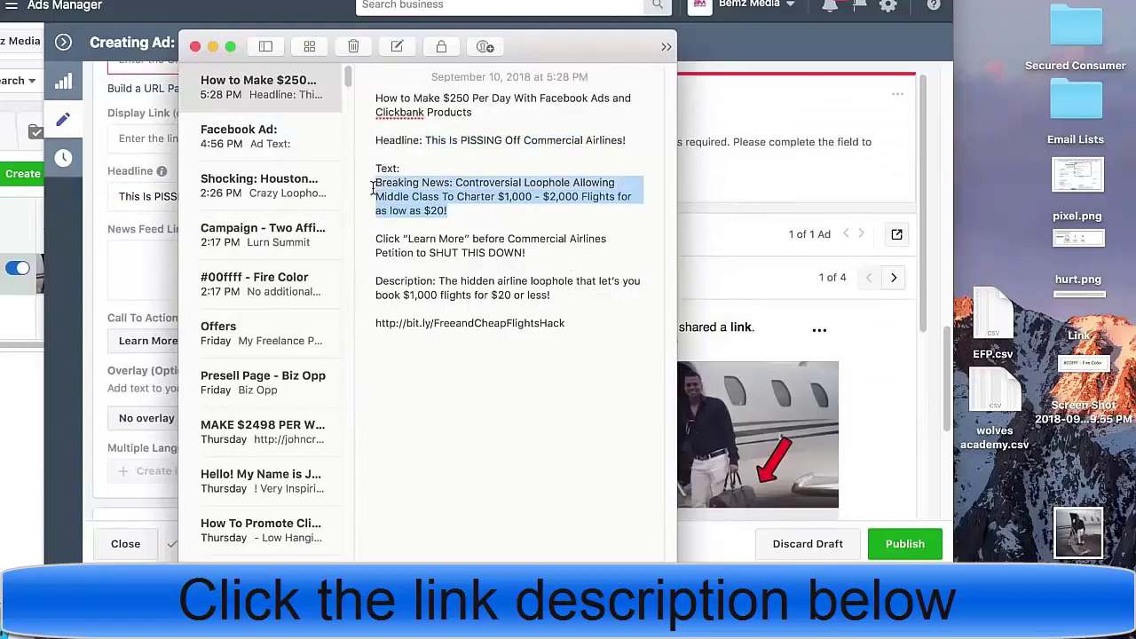
{"action": "key", "text": "super+Tab"}
{"action": "left_click", "coordinate": [155, 263]}
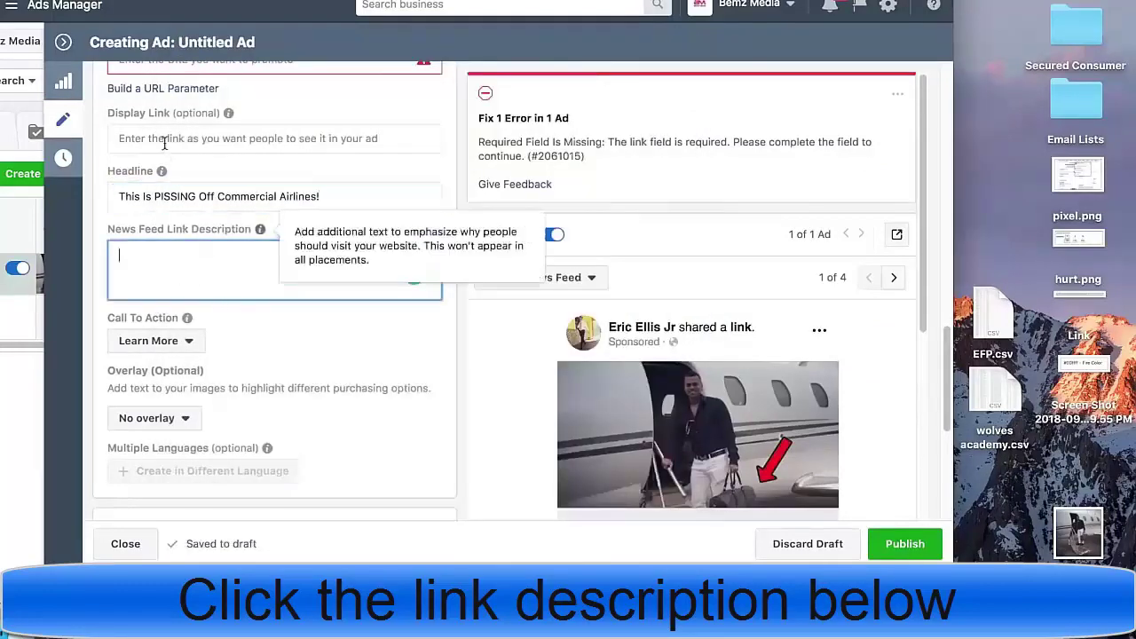
{"action": "scroll", "coordinate": [164, 147], "scroll_direction": "up", "scroll_amount": 3}
{"action": "left_click", "coordinate": [163, 174]}
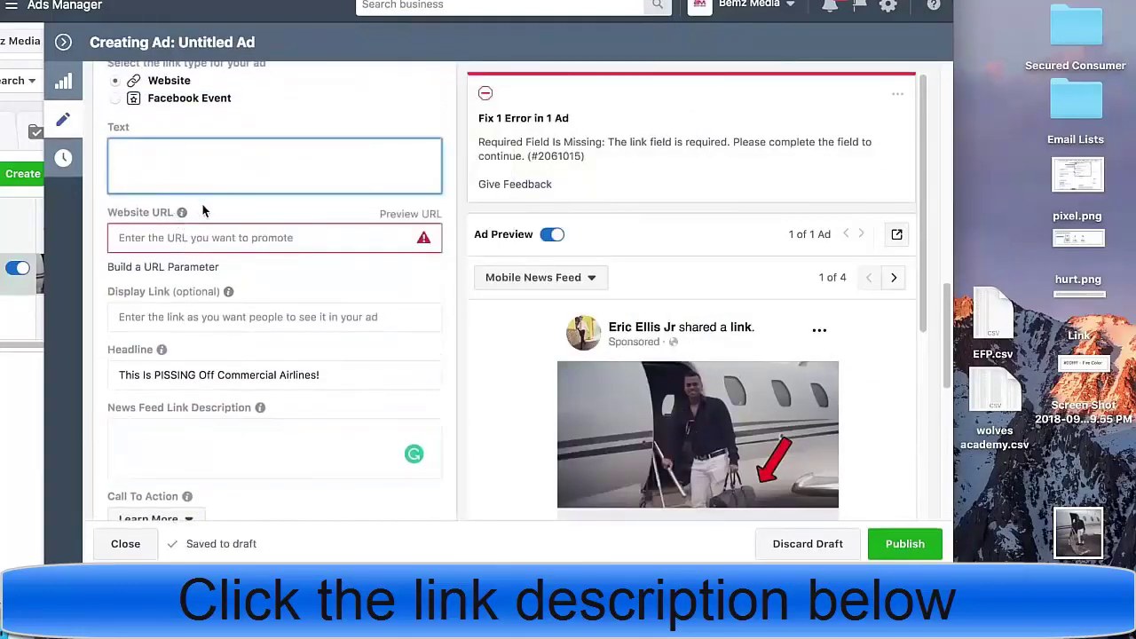
{"action": "key", "text": "super+v"}
Step: Copy "The hidden airline loophole that let's you book $1,000 flights for $20 or less!" from the note into the News Feed Link Description
{"action": "key", "text": "super+Tab"}
{"action": "left_click_drag", "start_coordinate": [550, 298], "coordinate": [437, 282]}
{"action": "key", "text": "super+c"}
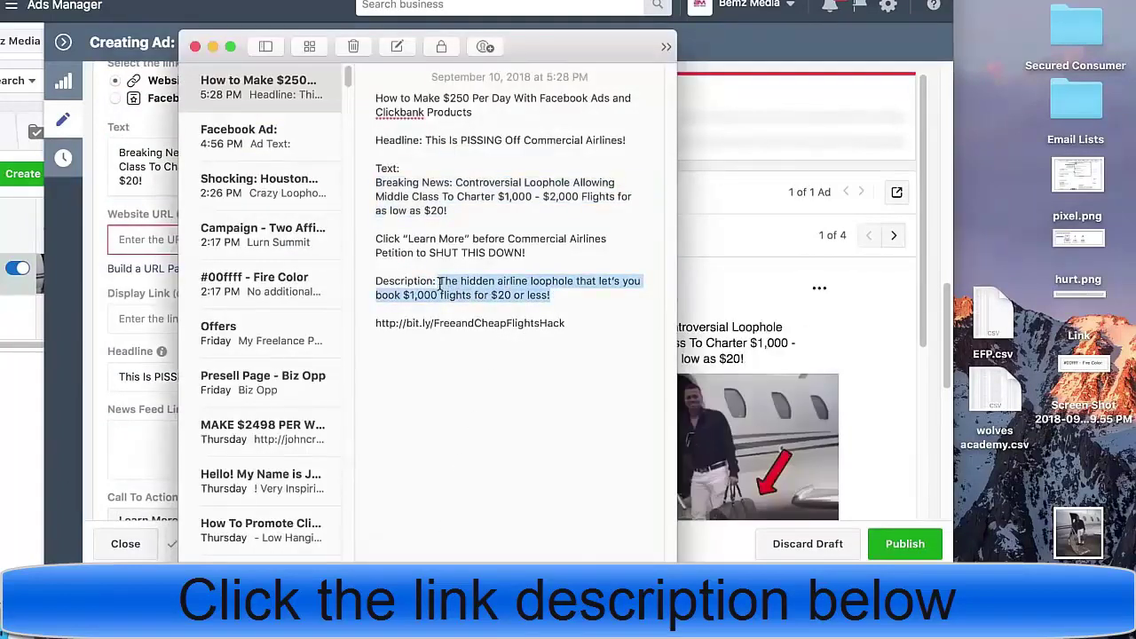
{"action": "key", "text": "super+Tab"}
{"action": "left_click", "coordinate": [191, 463]}
{"action": "key", "text": "super+v"}
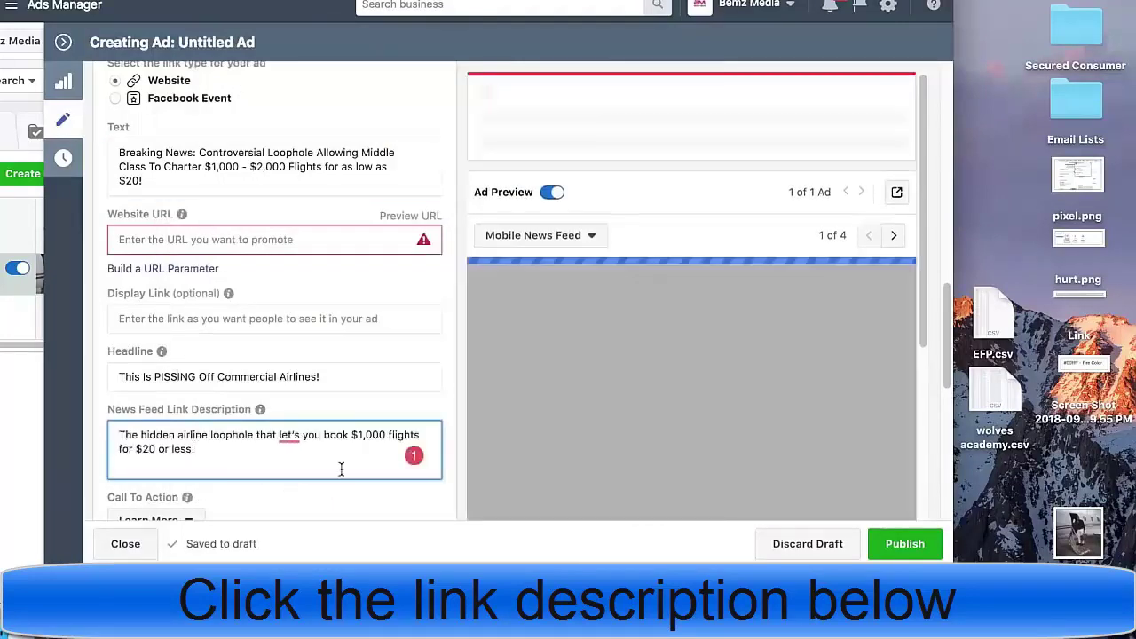
{"action": "key", "text": "super+Tab"}
{"action": "left_click_drag", "start_coordinate": [568, 323], "coordinate": [362, 323]}
{"action": "key", "text": "super+c"}
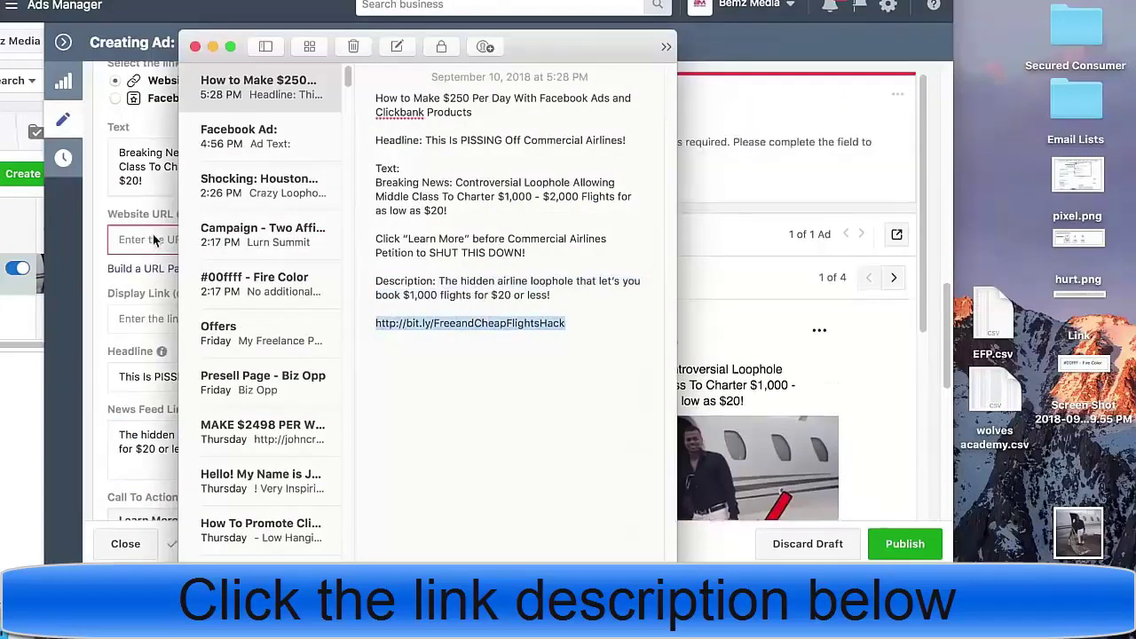
{"action": "key", "text": "super+Tab"}
{"action": "left_click", "coordinate": [164, 238]}
{"action": "key", "text": "super+v"}
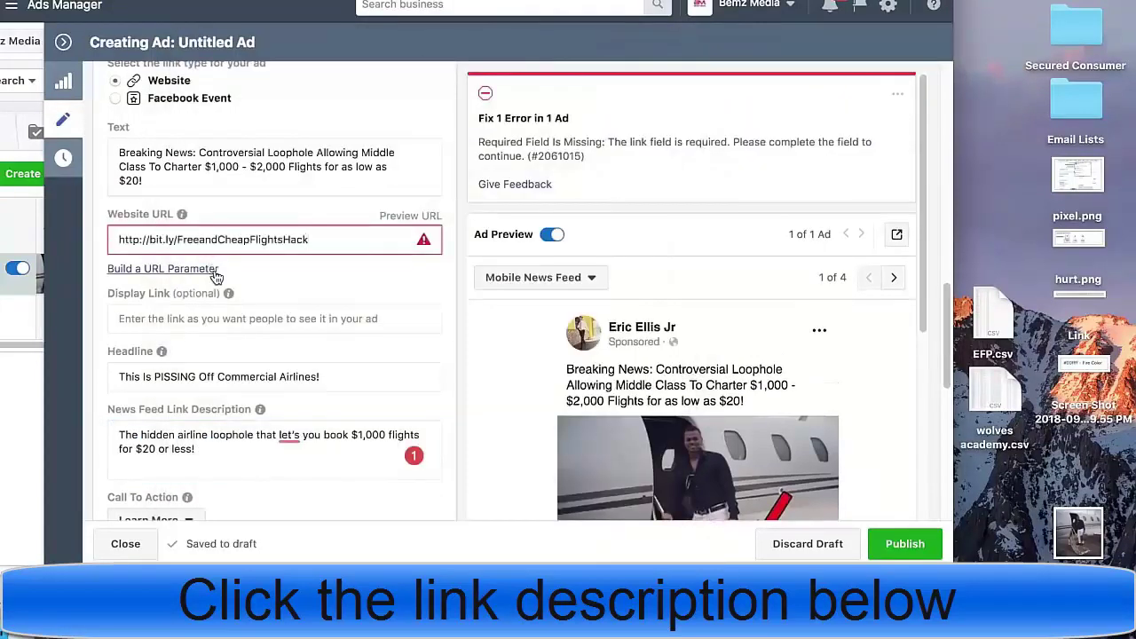
Step: Replace the ad's text with both text paragraphs from the note, from "Breaking News" through "Petition to SHUT THIS DOWN!"
{"action": "mouse_move", "coordinate": [228, 293]}
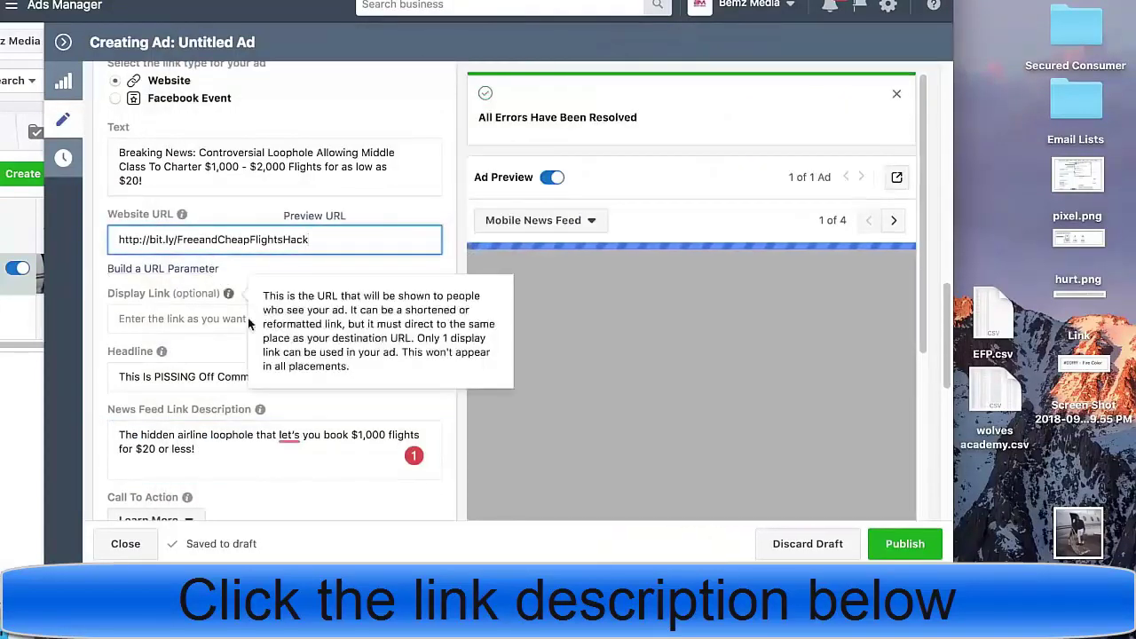
{"action": "scroll", "coordinate": [262, 324], "scroll_direction": "down", "scroll_amount": 4}
{"action": "scroll", "coordinate": [252, 320], "scroll_direction": "up", "scroll_amount": 1}
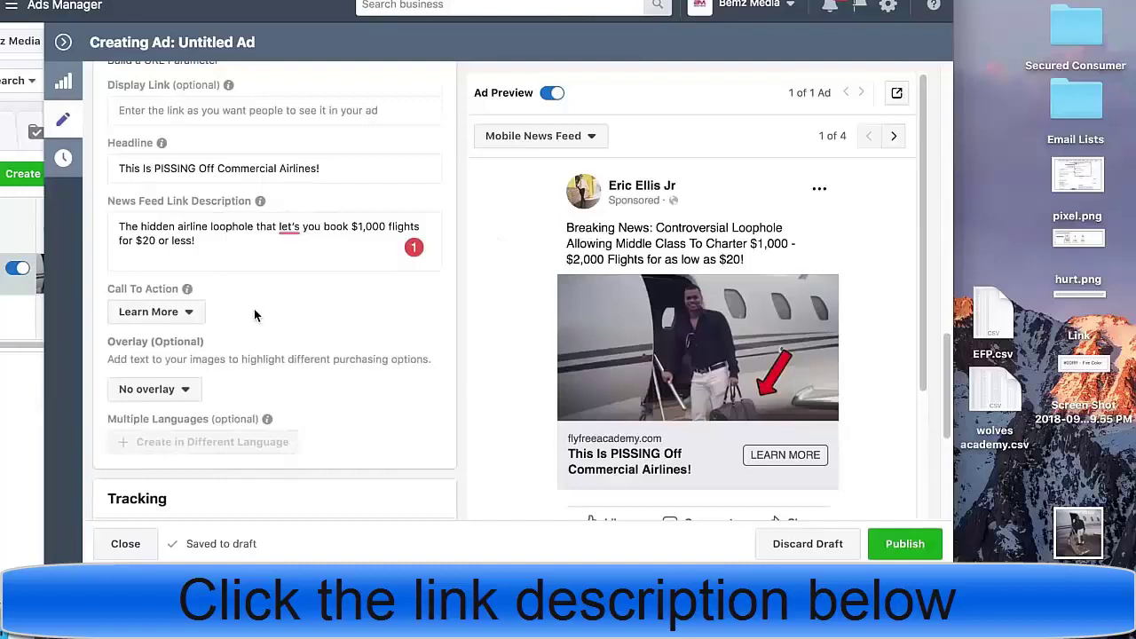
{"action": "scroll", "coordinate": [254, 313], "scroll_direction": "up", "scroll_amount": 3}
{"action": "scroll", "coordinate": [259, 311], "scroll_direction": "up", "scroll_amount": 2}
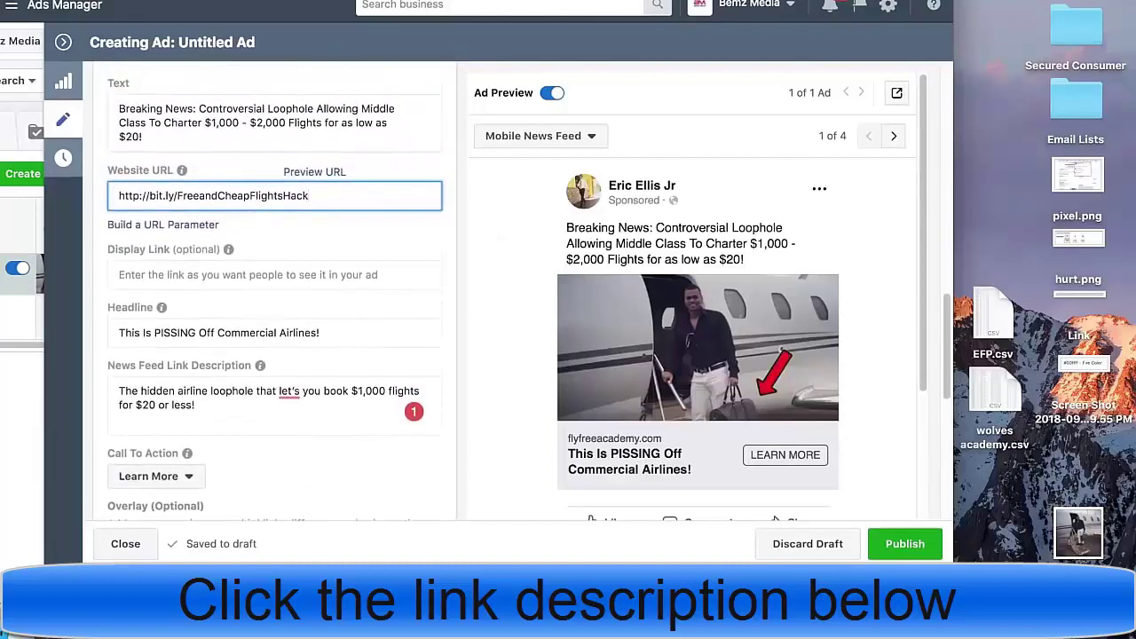
{"action": "key", "text": "super+Tab"}
{"action": "left_click_drag", "start_coordinate": [521, 255], "coordinate": [368, 189]}
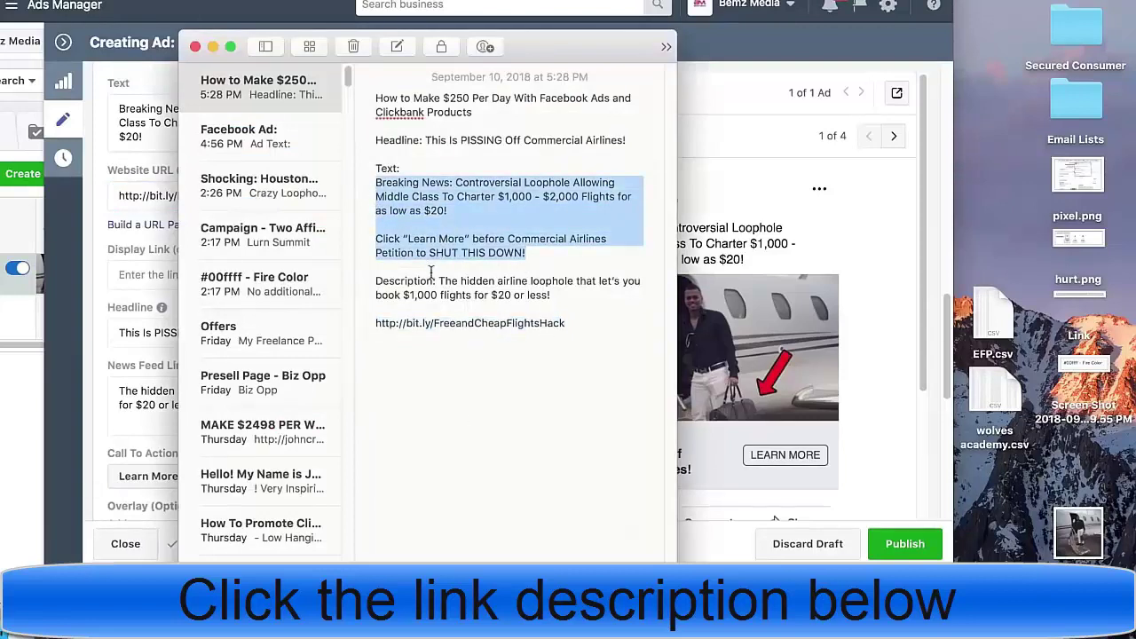
{"action": "key", "text": "super+Tab"}
{"action": "left_click", "coordinate": [177, 165]}
{"action": "key", "text": "super+a"}
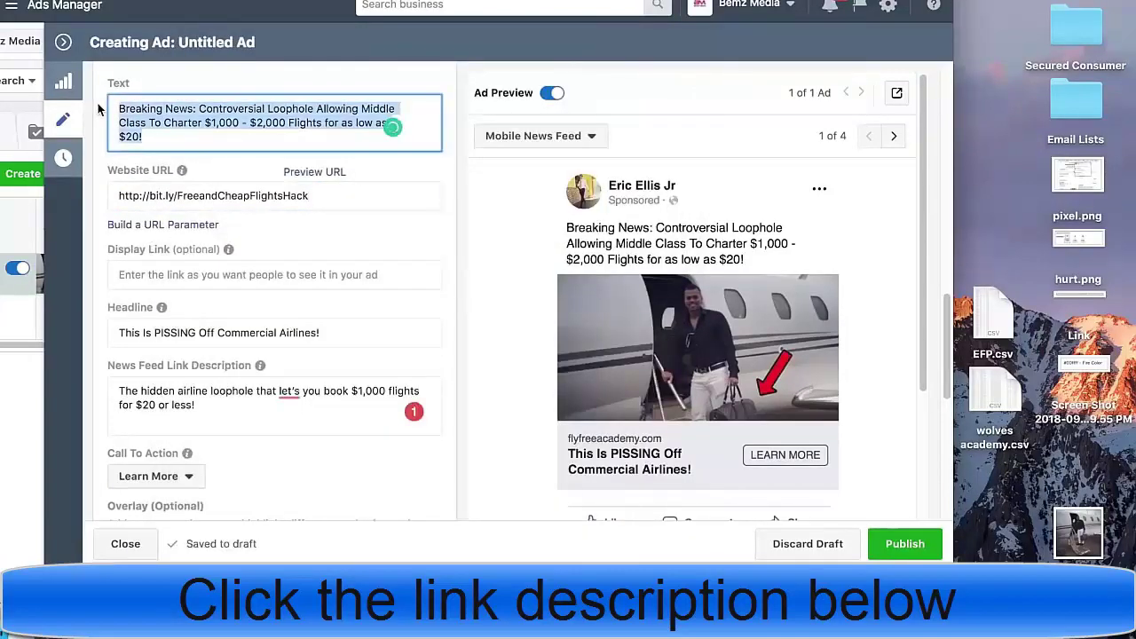
{"action": "key", "text": "super+v"}
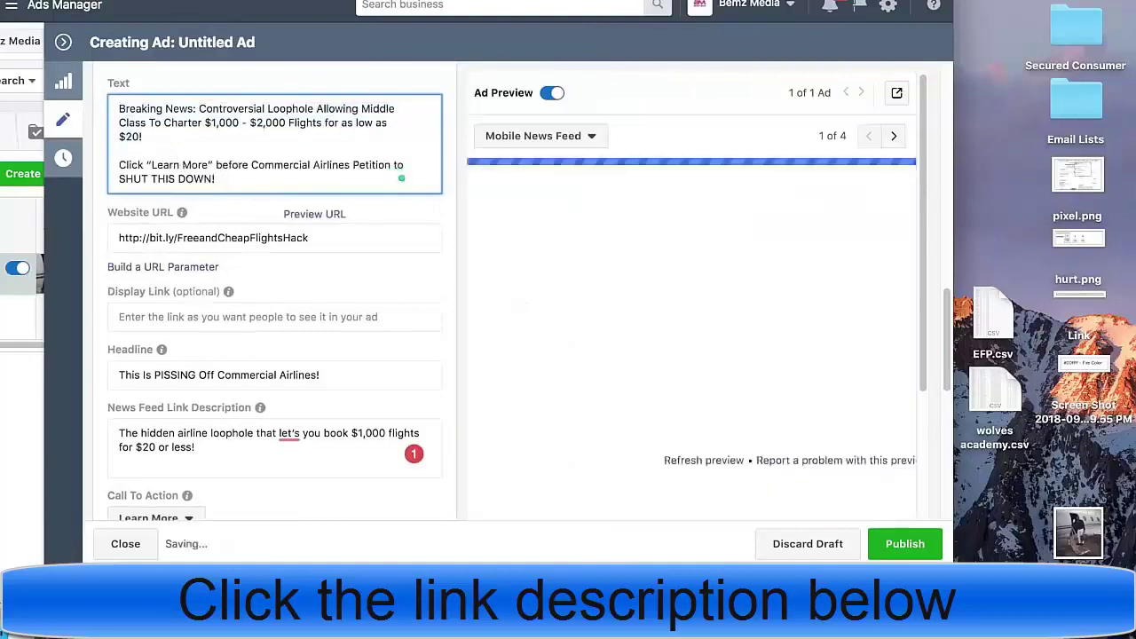
Step: Search the web for "emoji" in a new browser tab and add airplane and heart-eyes emojis before "Breaking News" in the ad text
{"action": "key", "text": "super+t"}
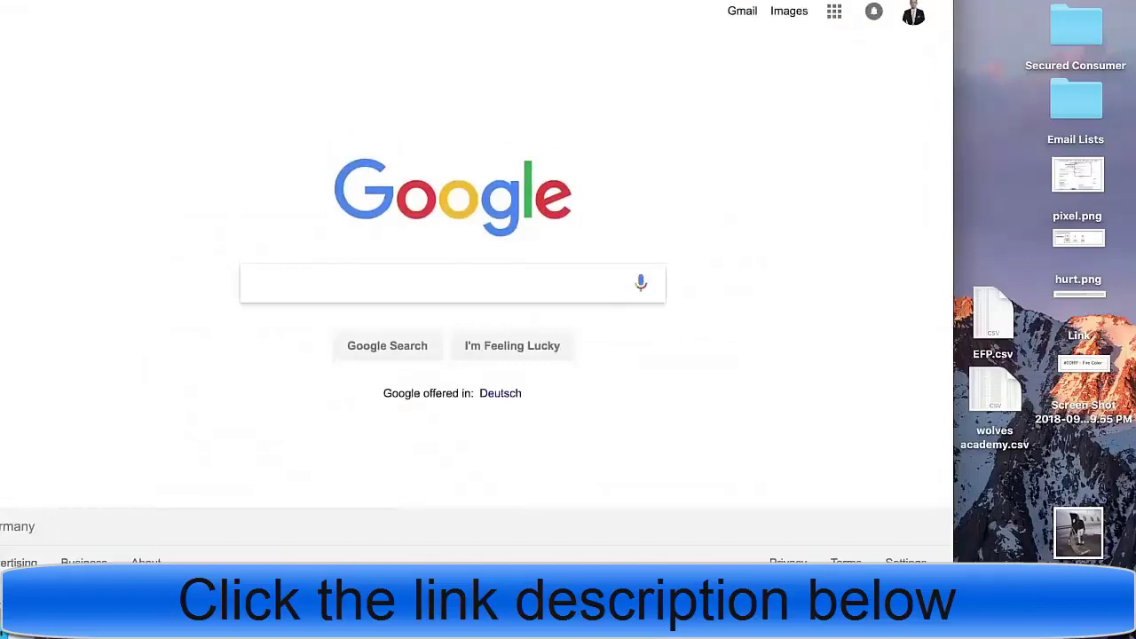
{"action": "type", "text": "emoji"}
{"action": "key", "text": "Escape"}
{"action": "key", "text": "Return"}
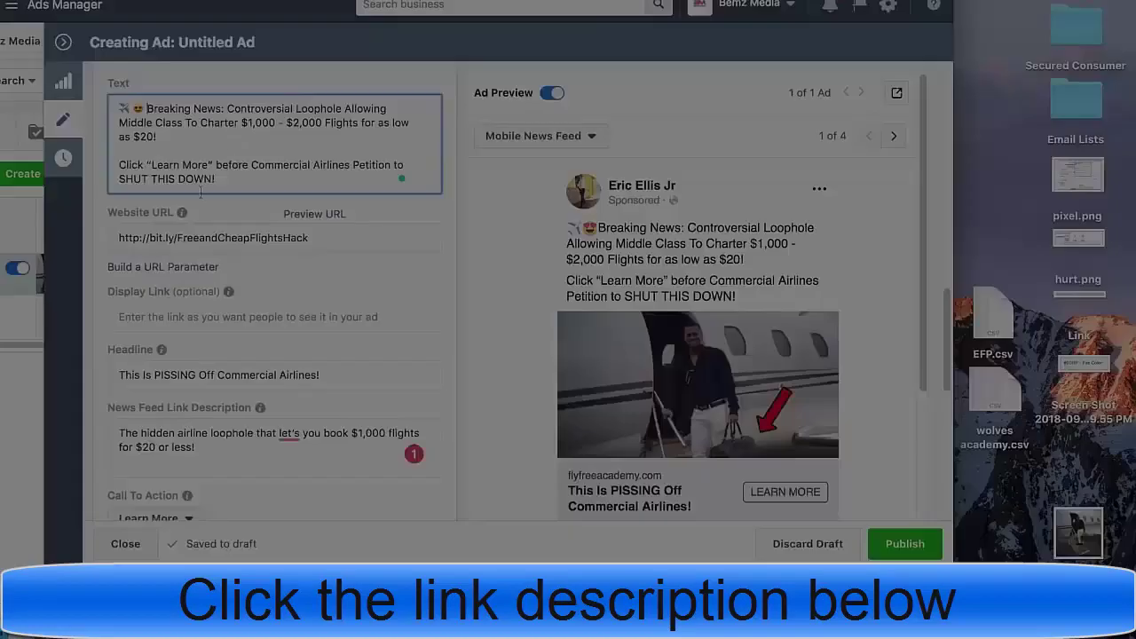